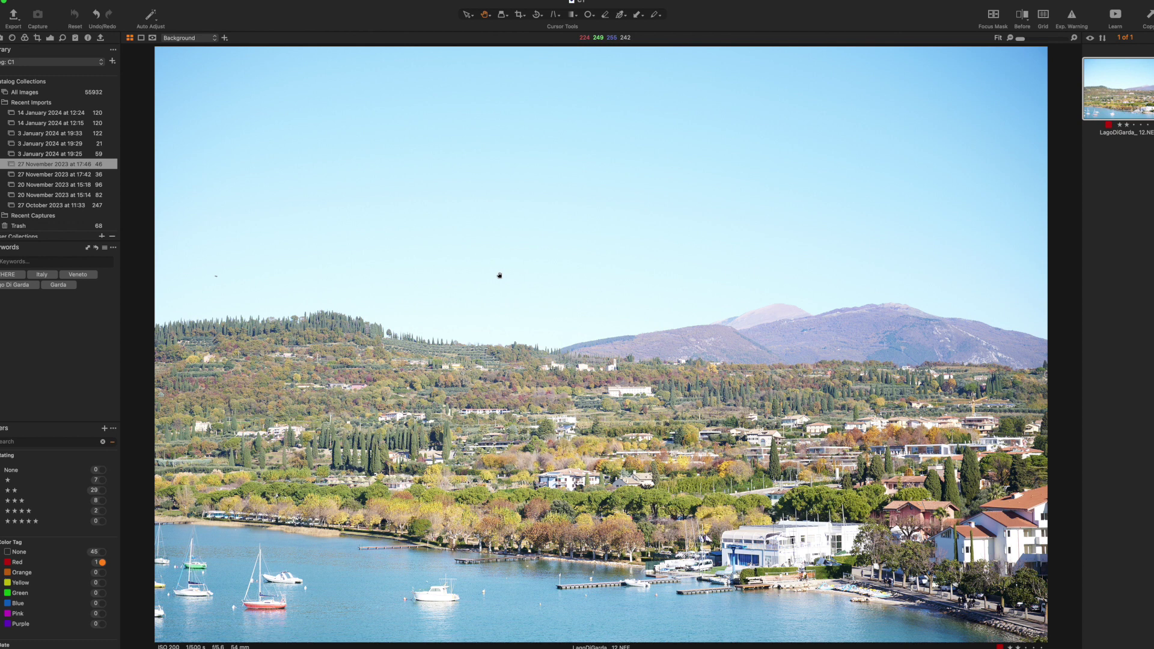
Step: Leave the library and bring up the Exposure tools in the left panel
{"action": "left_click", "coordinate": [38, 38]}
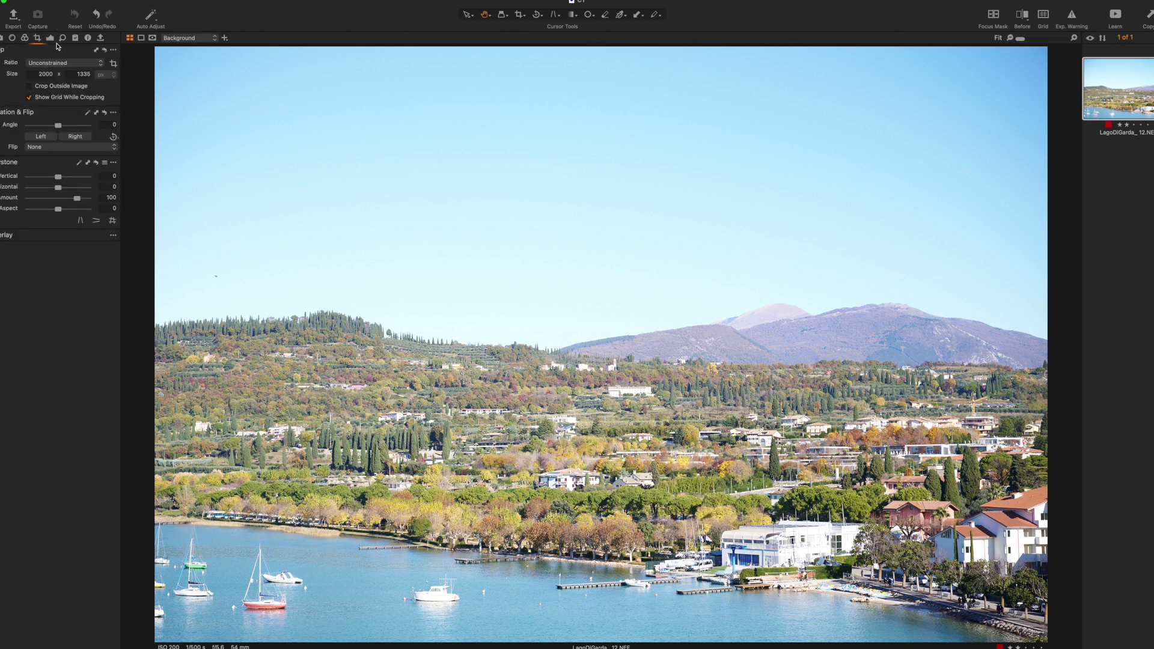
{"action": "left_click", "coordinate": [50, 38]}
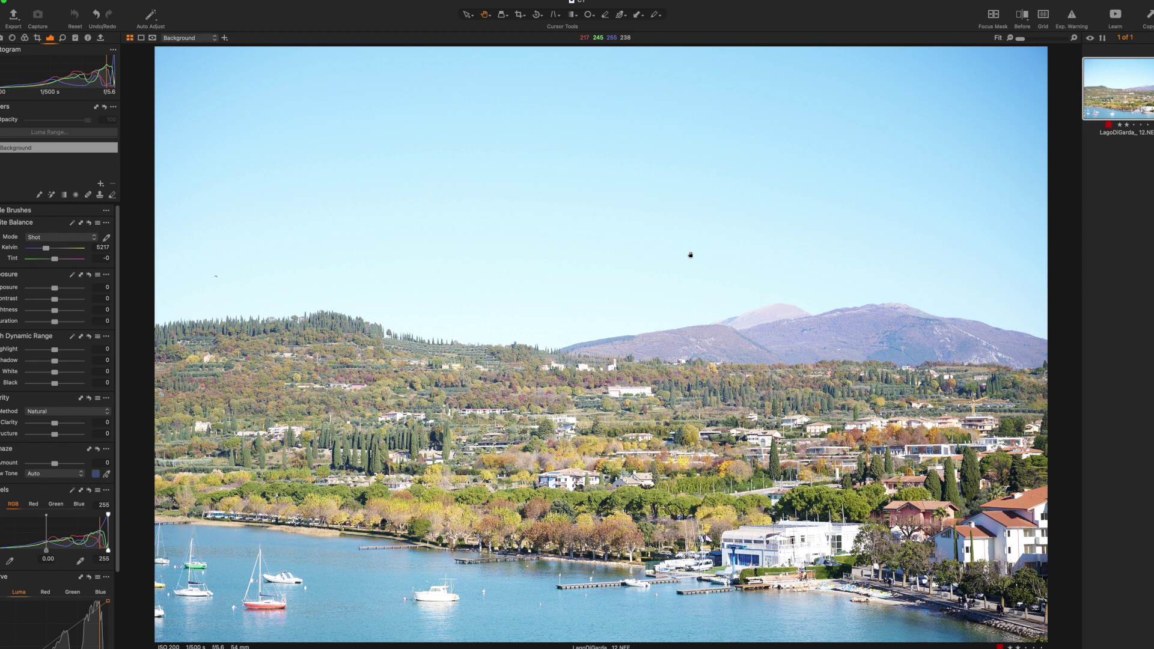
Step: Crop to a wide panorama, trimming the empty top sky and a sliver off the left
{"action": "key", "text": "c"}
{"action": "left_click_drag", "start_coordinate": [595, 48], "coordinate": [595, 220]}
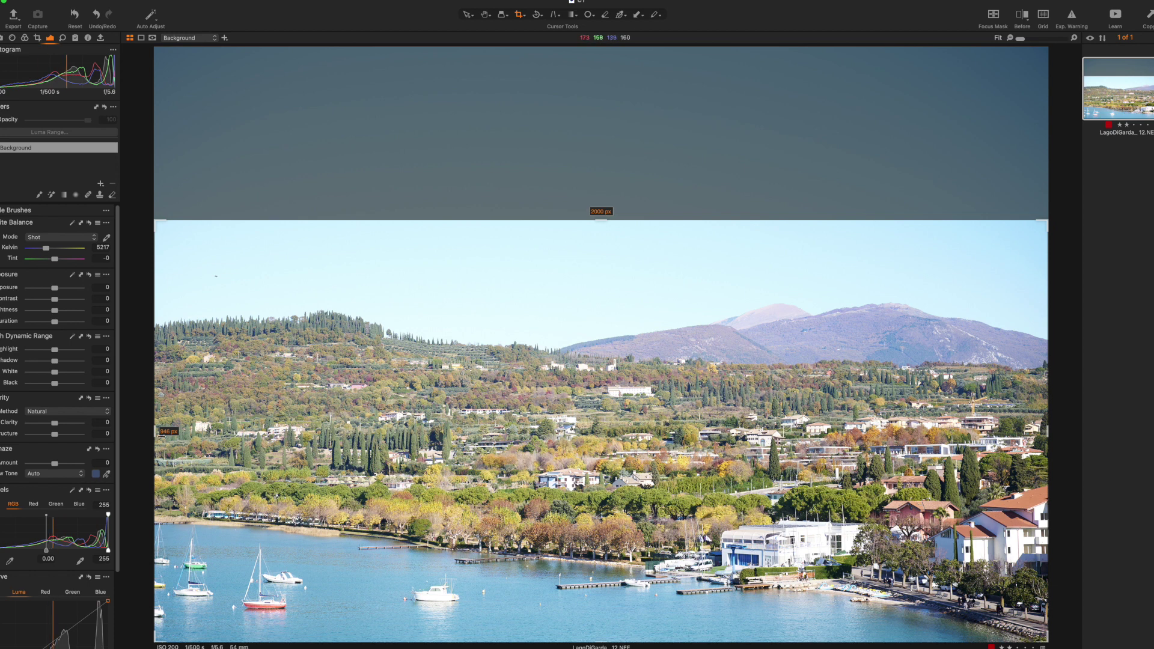
{"action": "left_click_drag", "start_coordinate": [154, 432], "coordinate": [172, 438]}
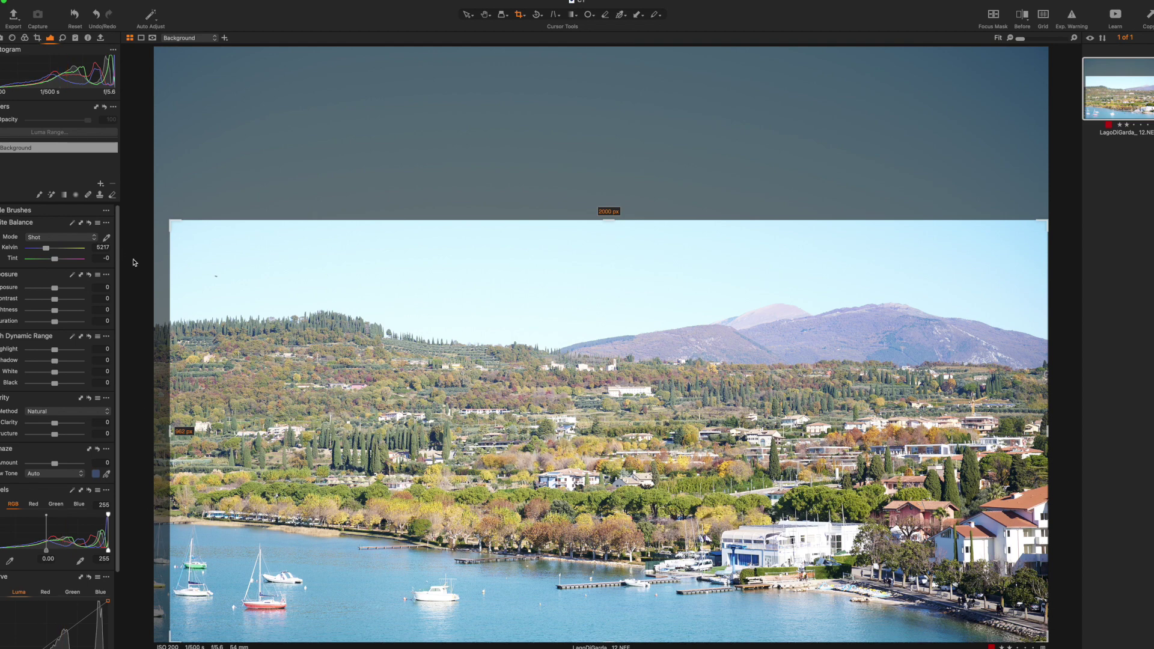
{"action": "key", "text": "h"}
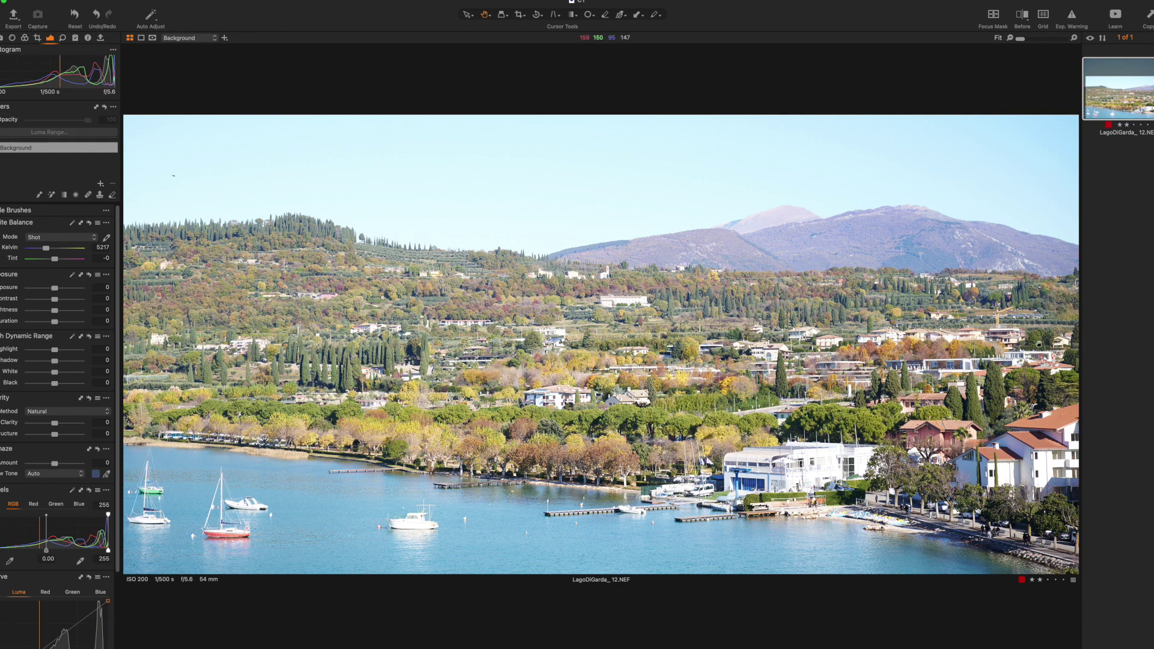
Step: Zoom to 100%, remove the dark speck in the sky, then fit the photo back in view
{"action": "double_click", "coordinate": [166, 174]}
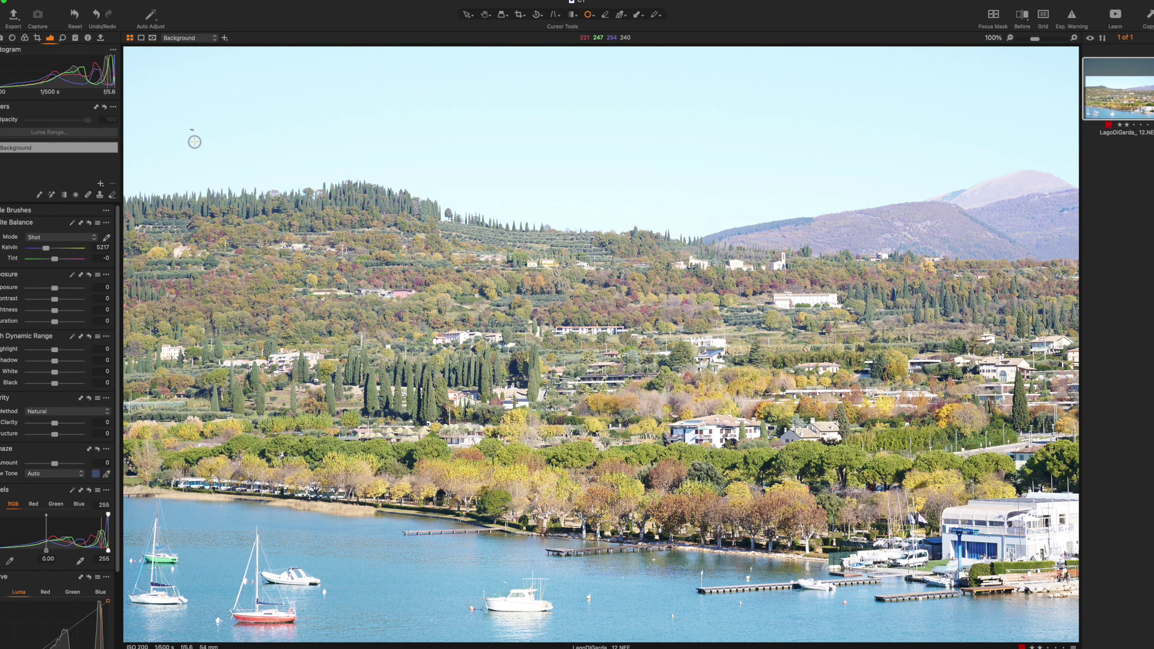
{"action": "key", "text": "o"}
{"action": "left_click", "coordinate": [192, 130]}
{"action": "key", "text": "h"}
{"action": "double_click", "coordinate": [654, 344]}
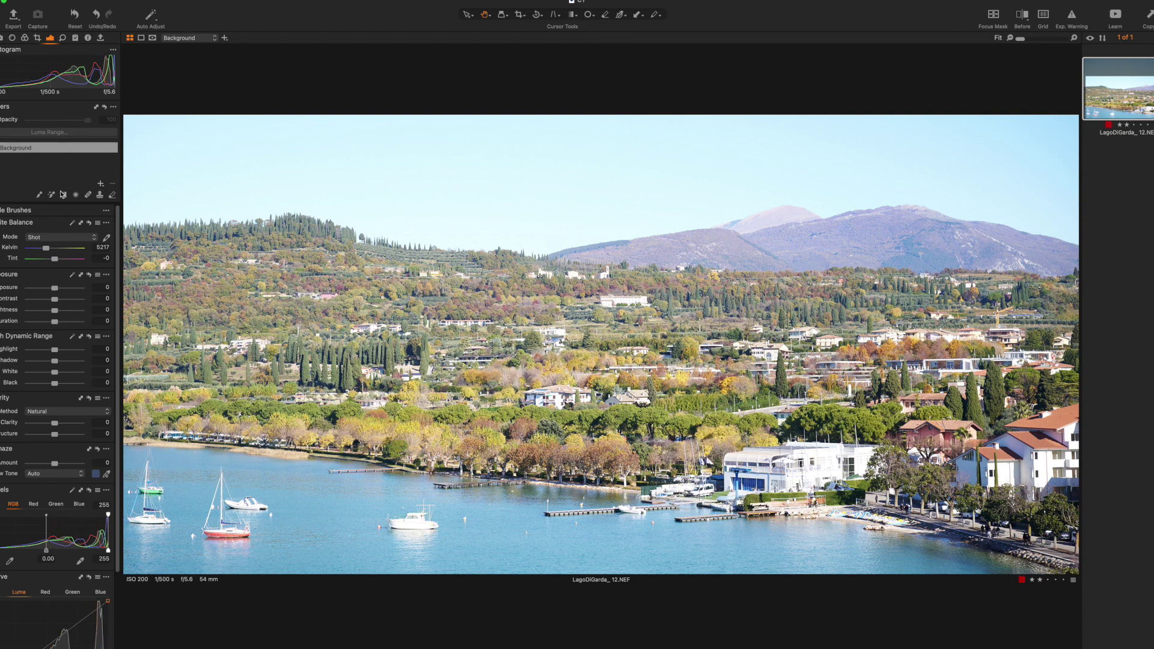
{"action": "left_click", "coordinate": [55, 290]}
Step: Set exposure to -0,5 and compare it with the original using the before/after split
{"action": "left_click_drag", "start_coordinate": [54, 291], "coordinate": [50, 290]}
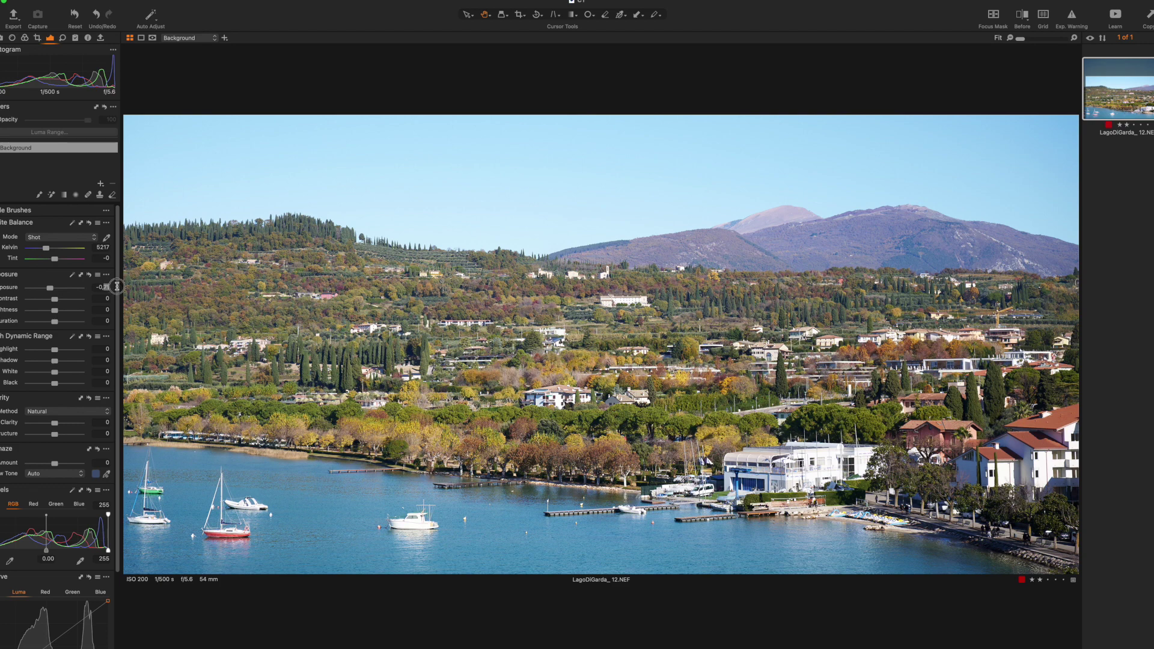
{"action": "left_click", "coordinate": [117, 286]}
{"action": "type", "text": "-0,5"}
{"action": "key", "text": "Return"}
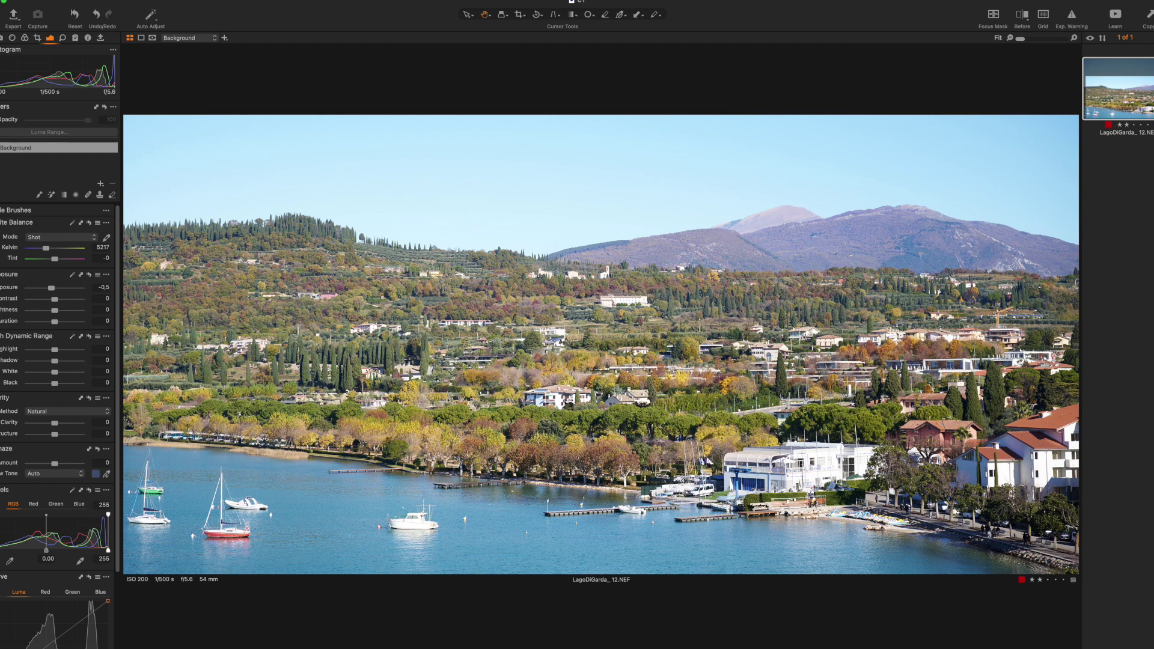
{"action": "key", "text": "y"}
{"action": "left_click_drag", "start_coordinate": [600, 358], "coordinate": [198, 421]}
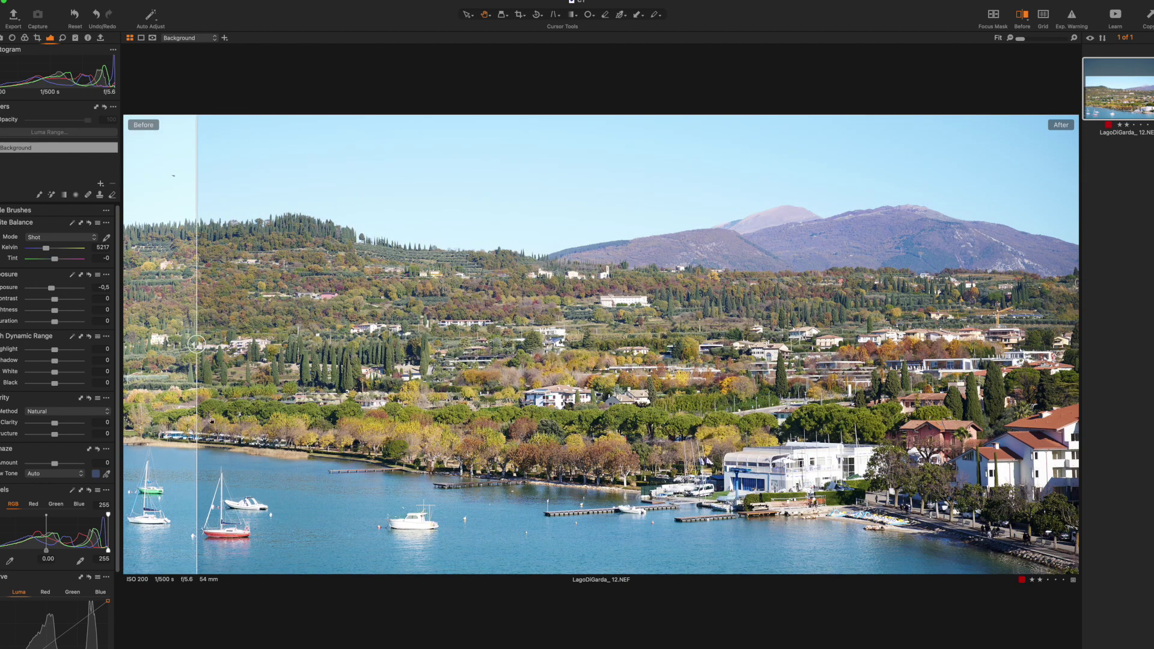
Step: Turn off before/after and set contrast to 10 and saturation to 20
{"action": "key", "text": "y"}
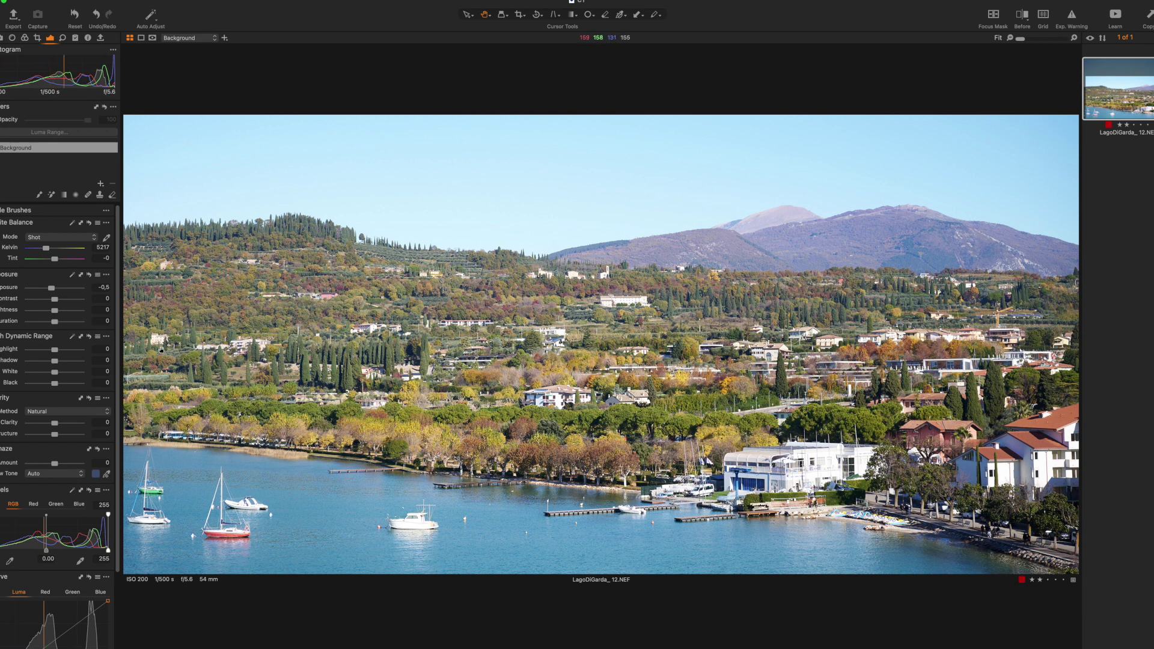
{"action": "left_click", "coordinate": [102, 298]}
{"action": "type", "text": "20"}
{"action": "key", "text": "Tab"}
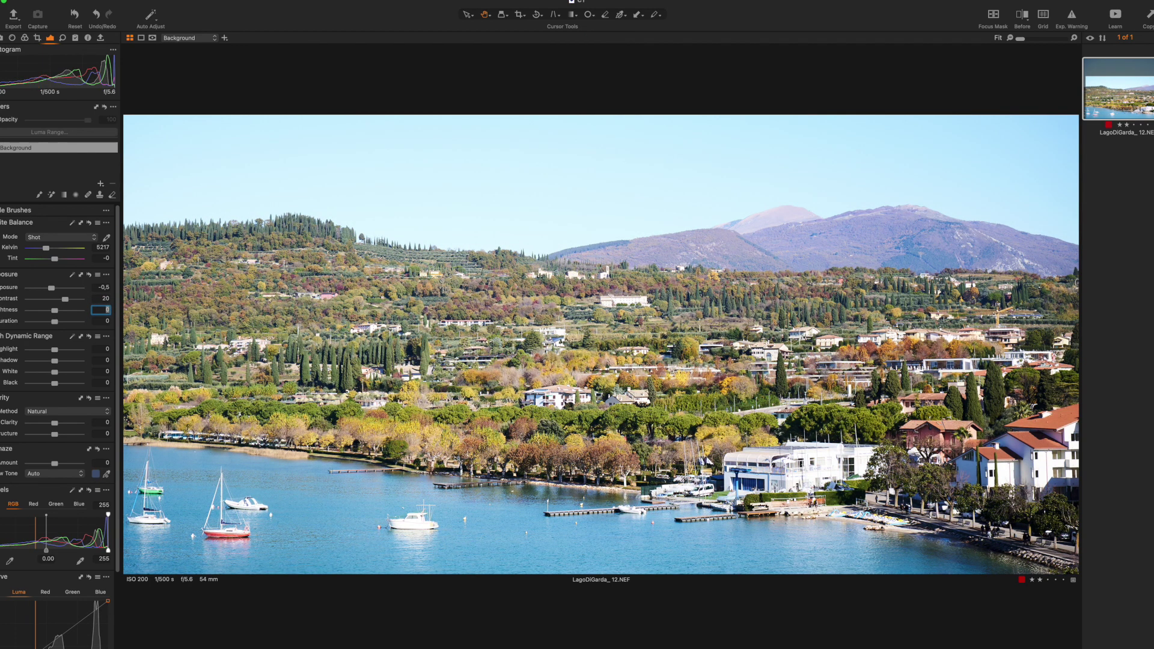
{"action": "key", "text": "shift+Tab"}
{"action": "key", "text": "Tab"}
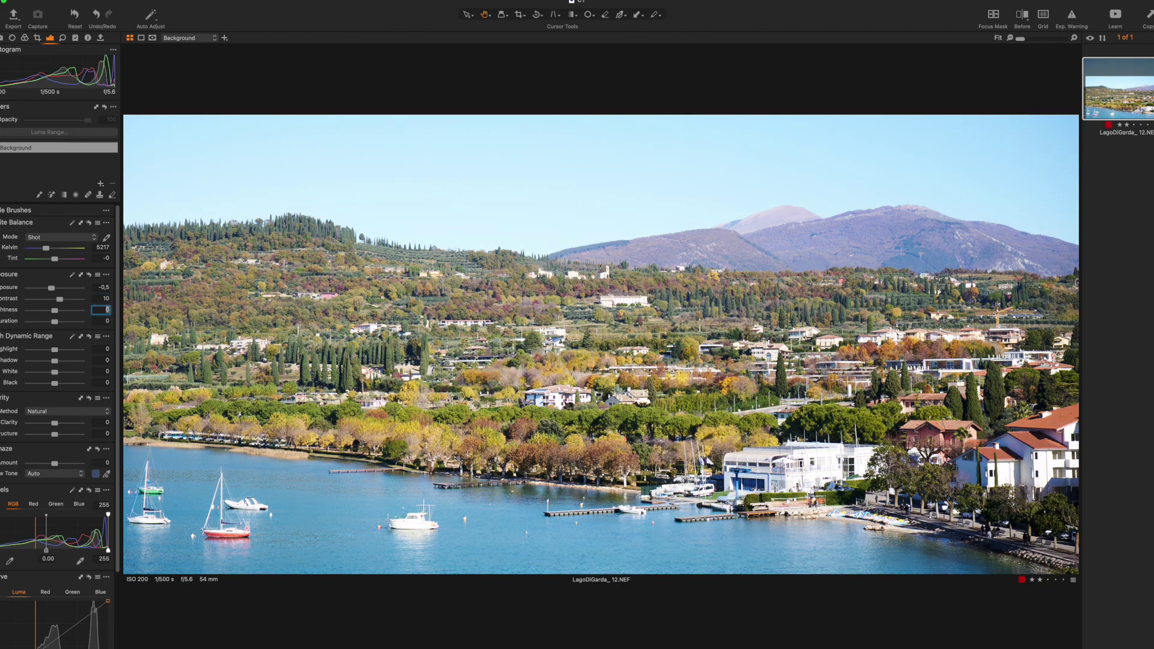
{"action": "key", "text": "Tab"}
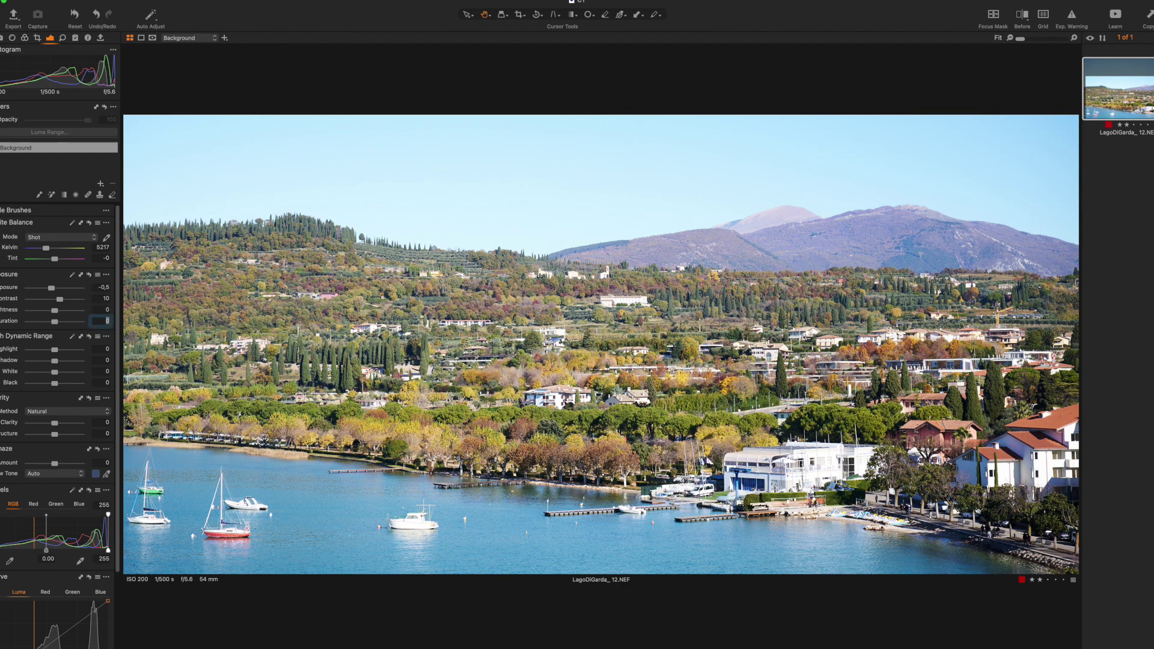
{"action": "key", "text": "Tab"}
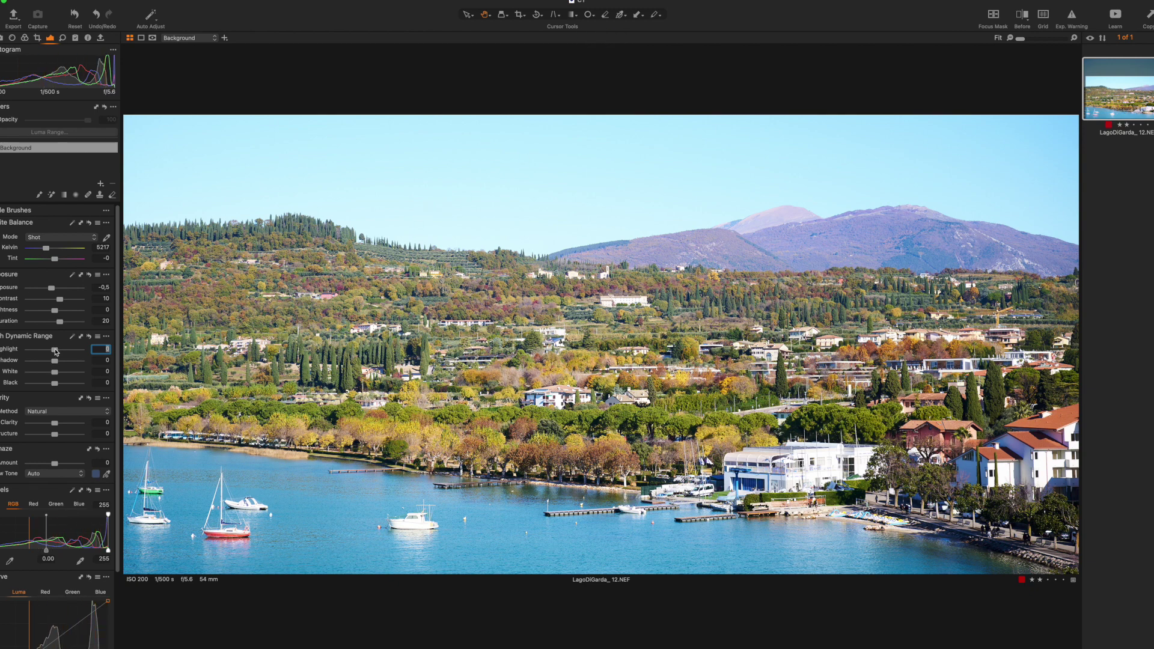
Step: Lower the High Dynamic Range Highlight slider to -22 to recover the bright sky and water
{"action": "left_click_drag", "start_coordinate": [55, 352], "coordinate": [51, 352]}
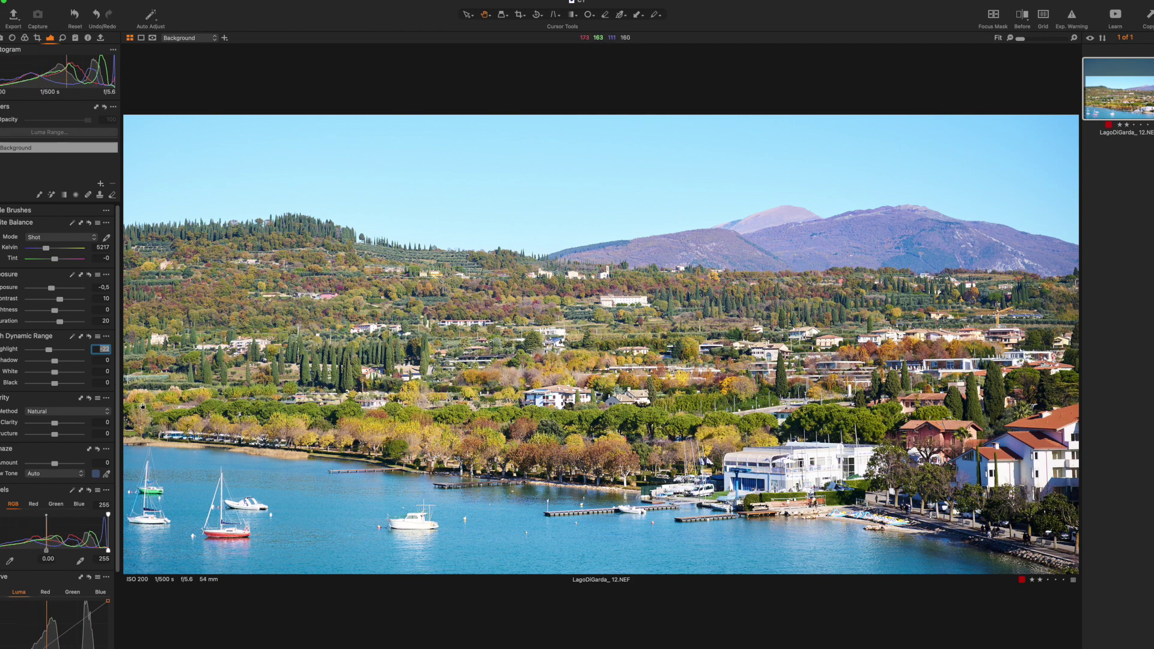
{"action": "left_click", "coordinate": [107, 422]}
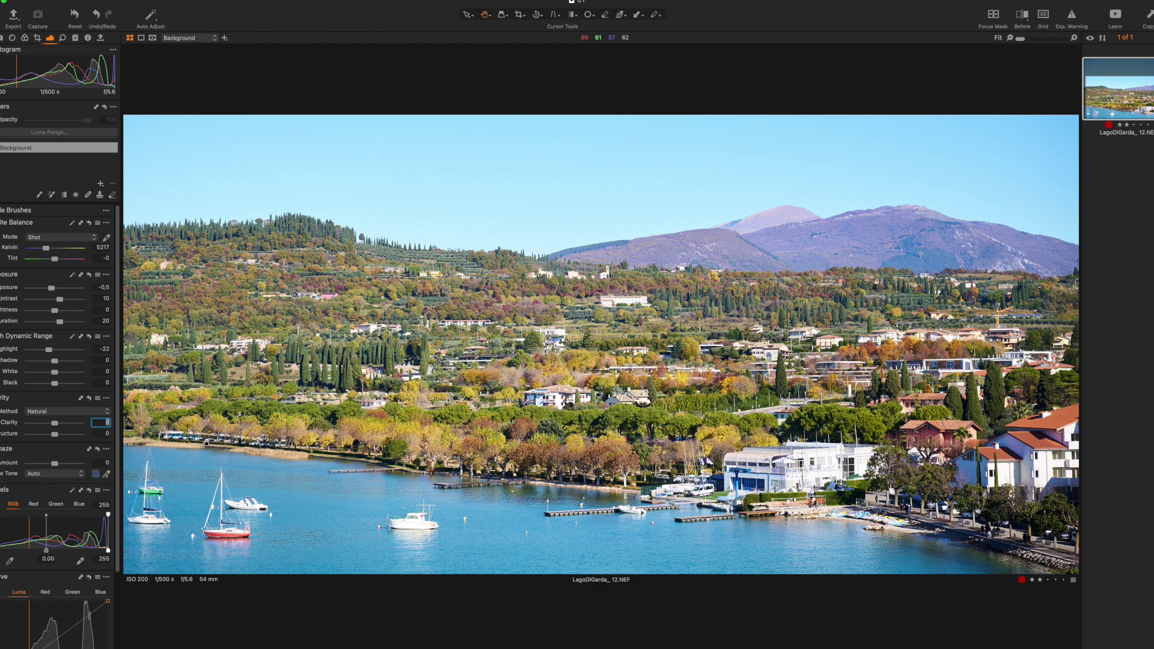
Step: Set Clarity and Structure both to 10, correcting an initially entered clarity of 100
{"action": "type", "text": "100"}
{"action": "key", "text": "Return"}
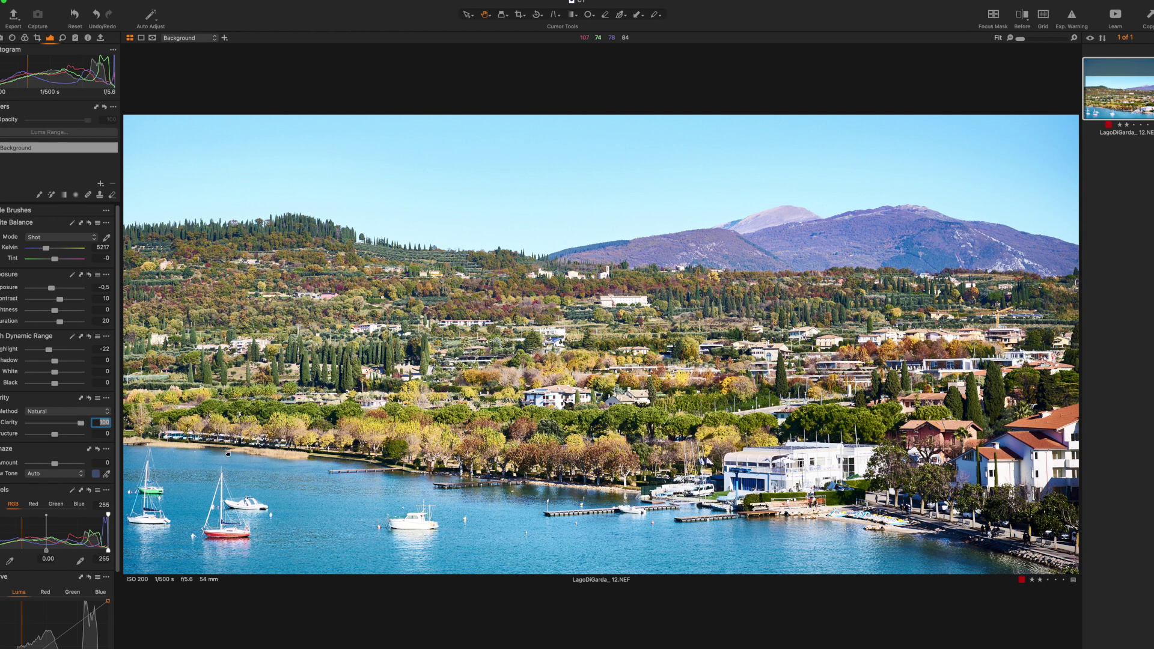
{"action": "type", "text": "0"}
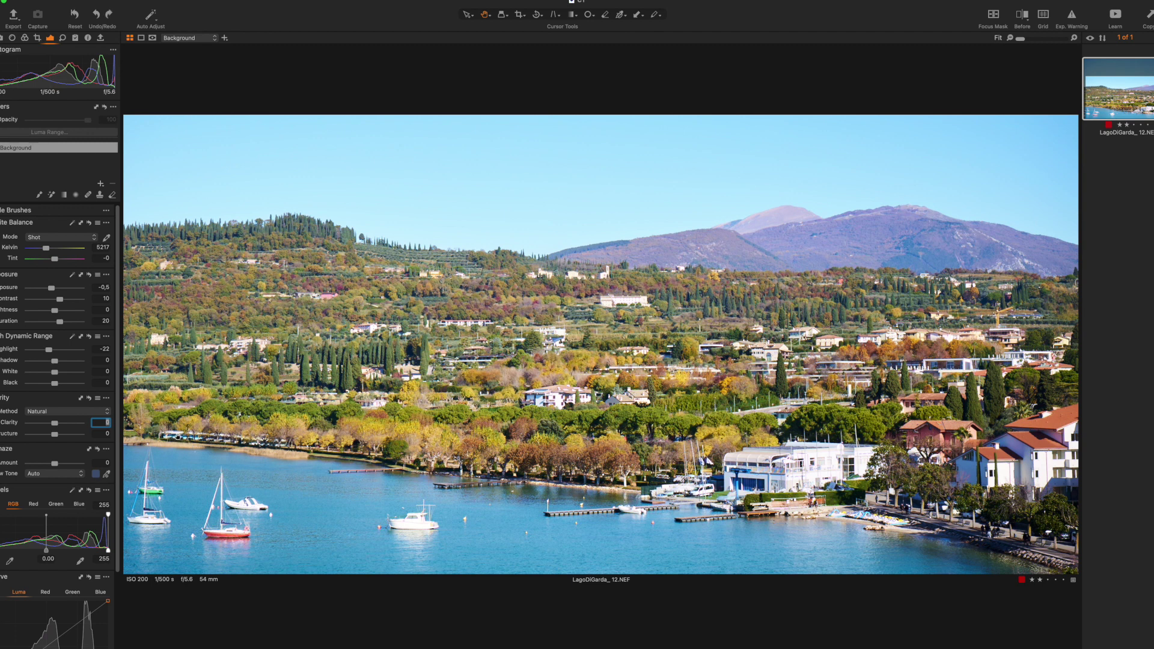
{"action": "type", "text": "10"}
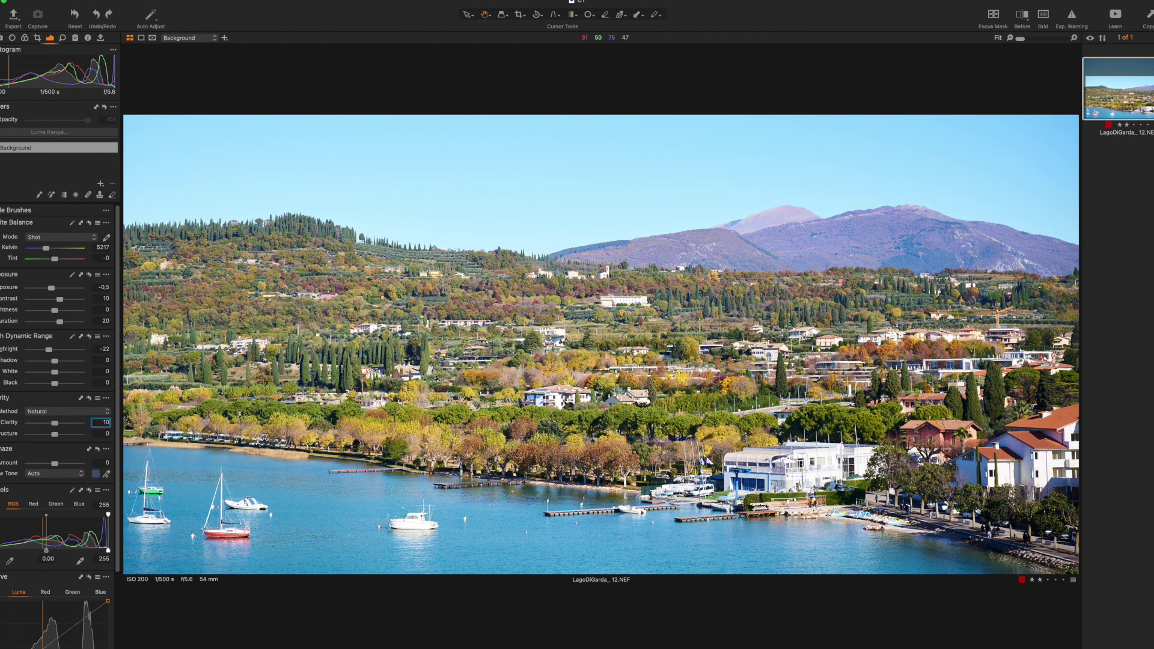
{"action": "key", "text": "Tab"}
{"action": "type", "text": "10"}
{"action": "key", "text": "Tab"}
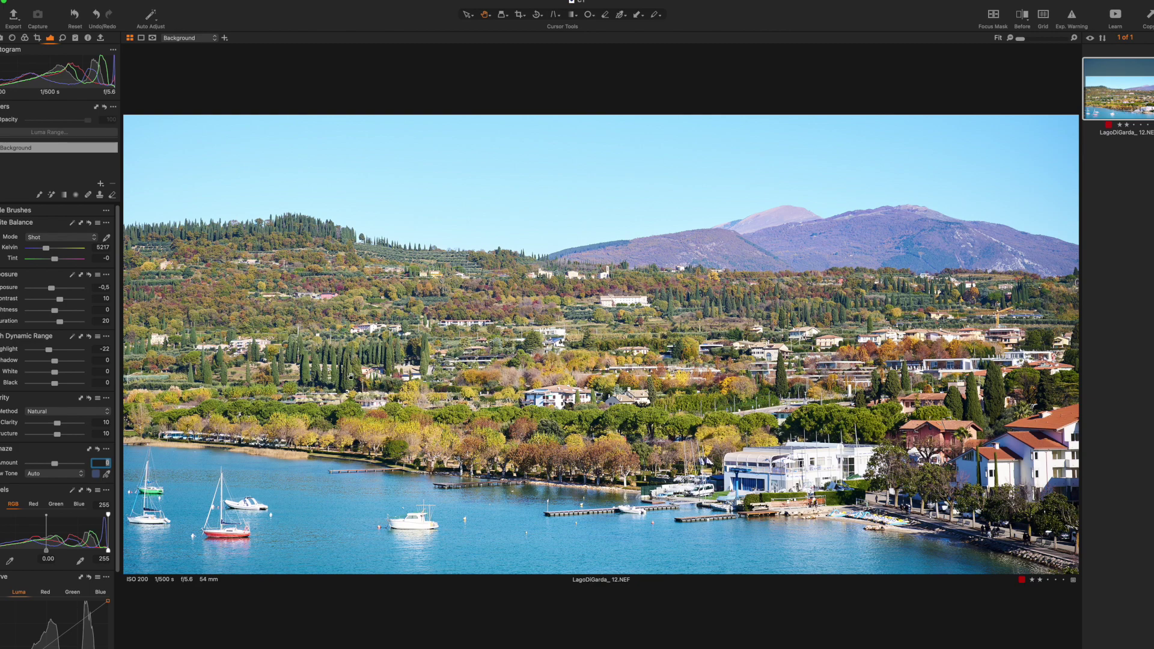
{"action": "left_click", "coordinate": [349, 376]}
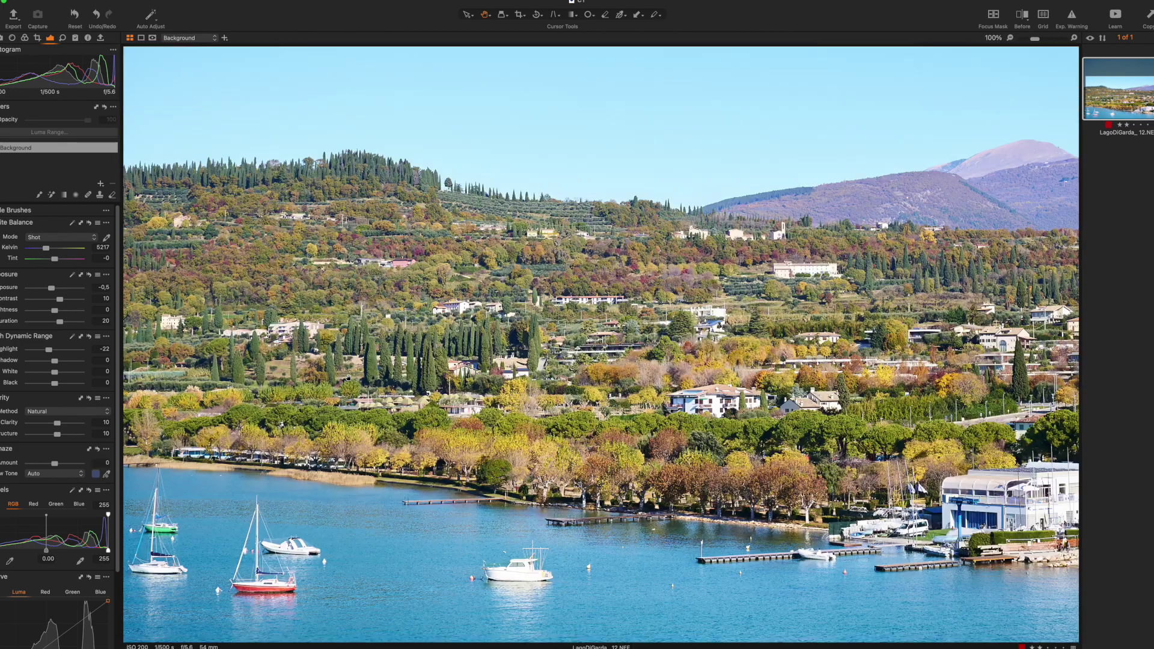
{"action": "left_click", "coordinate": [383, 377]}
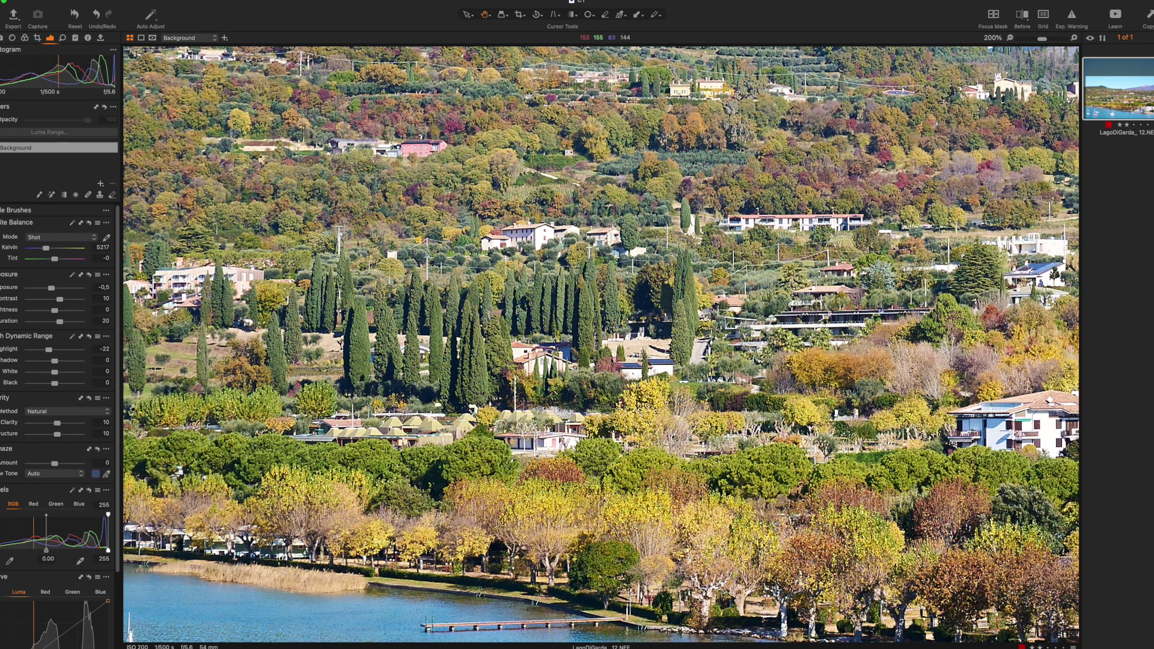
{"action": "left_click", "coordinate": [89, 399]}
{"action": "key", "text": "super+z"}
{"action": "left_click", "coordinate": [490, 383]}
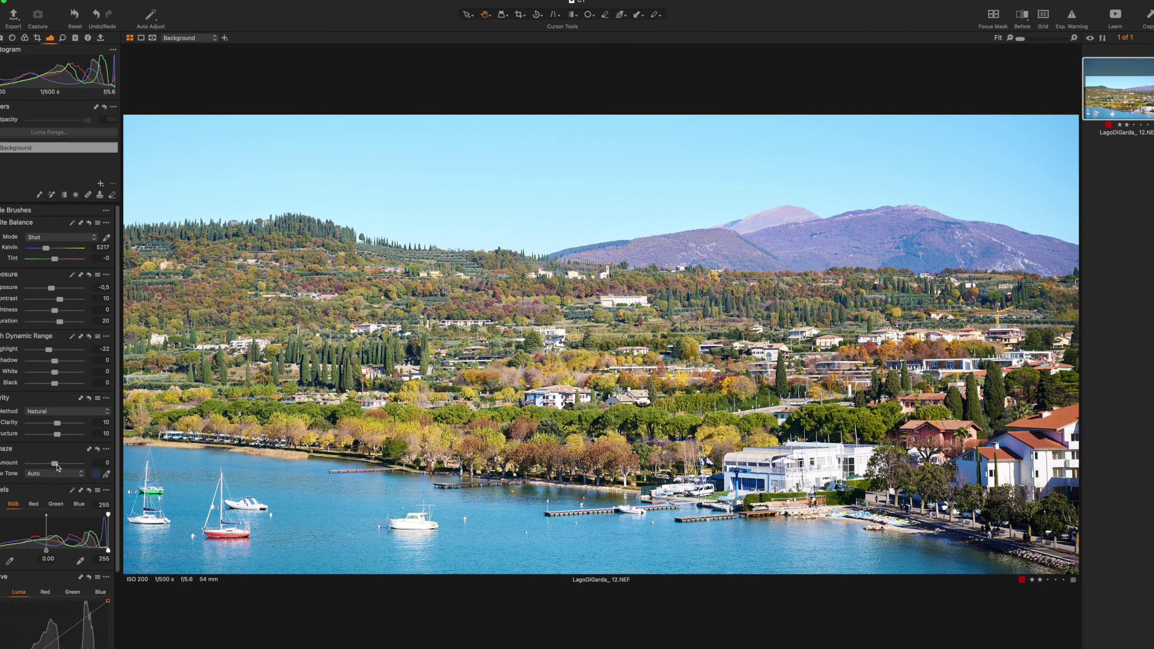
Step: Auto-adjust levels to a white output of 254, try two luma curve points, then reset the curve flat
{"action": "left_click", "coordinate": [72, 492]}
{"action": "scroll", "coordinate": [70, 494], "scroll_direction": "down", "scroll_amount": 3}
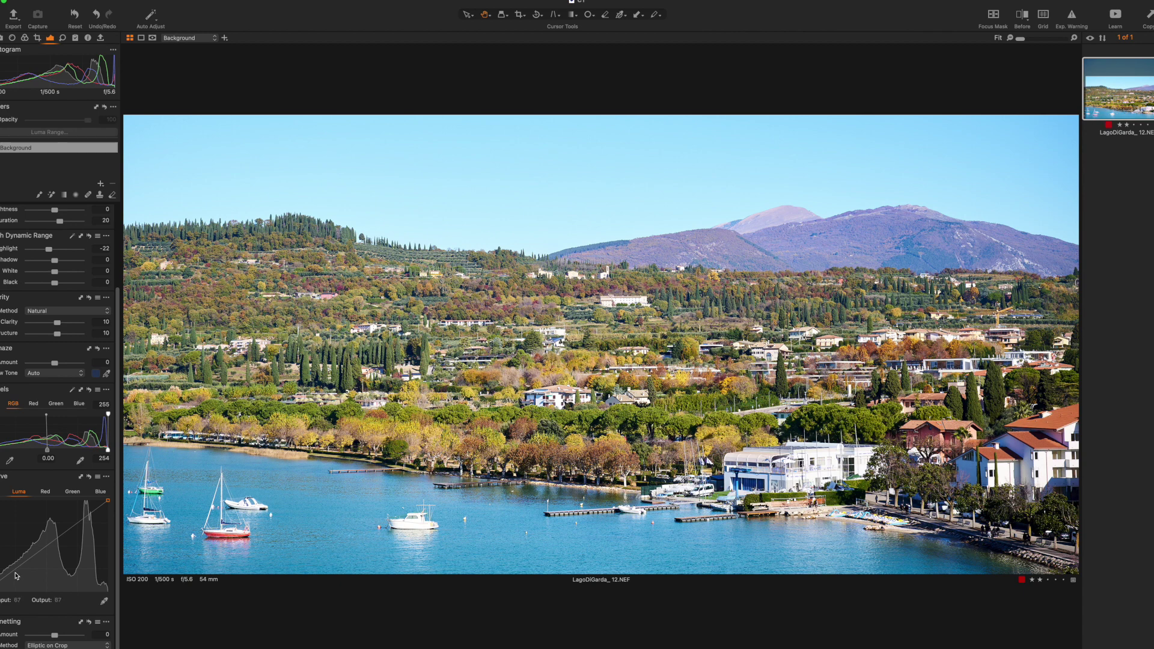
{"action": "left_click", "coordinate": [17, 575]}
{"action": "left_click", "coordinate": [77, 519]}
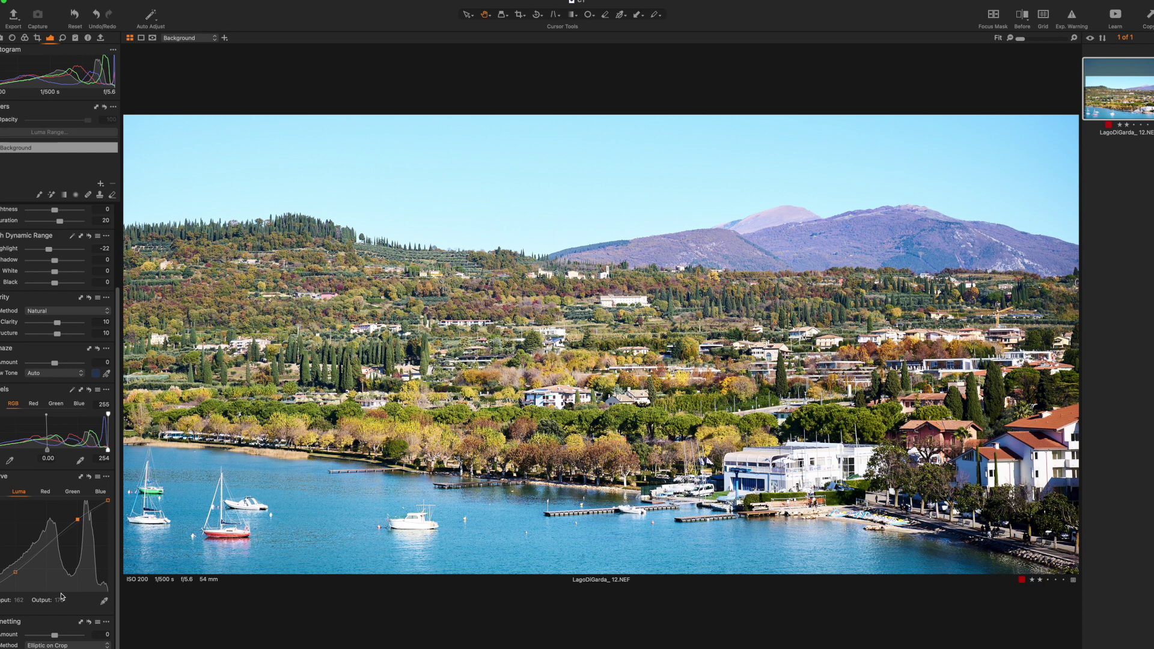
{"action": "left_click", "coordinate": [89, 478]}
{"action": "left_click", "coordinate": [25, 38]}
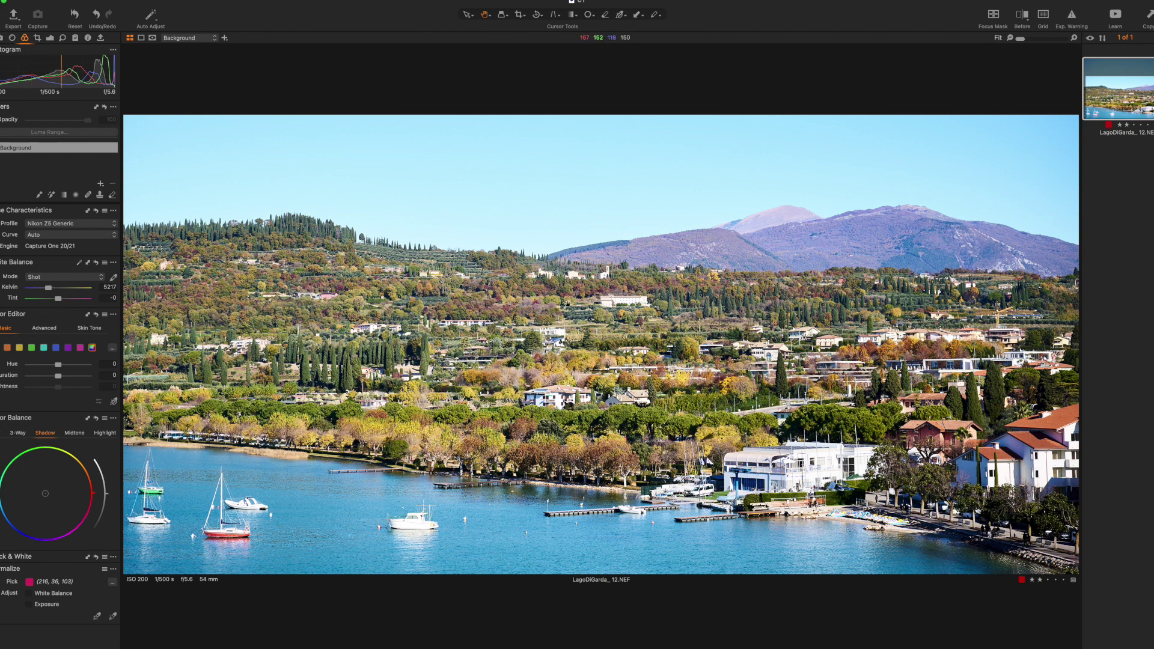
Step: Select the green colour range and, after trial shifts, set its hue to 22,3
{"action": "double_click", "coordinate": [527, 304]}
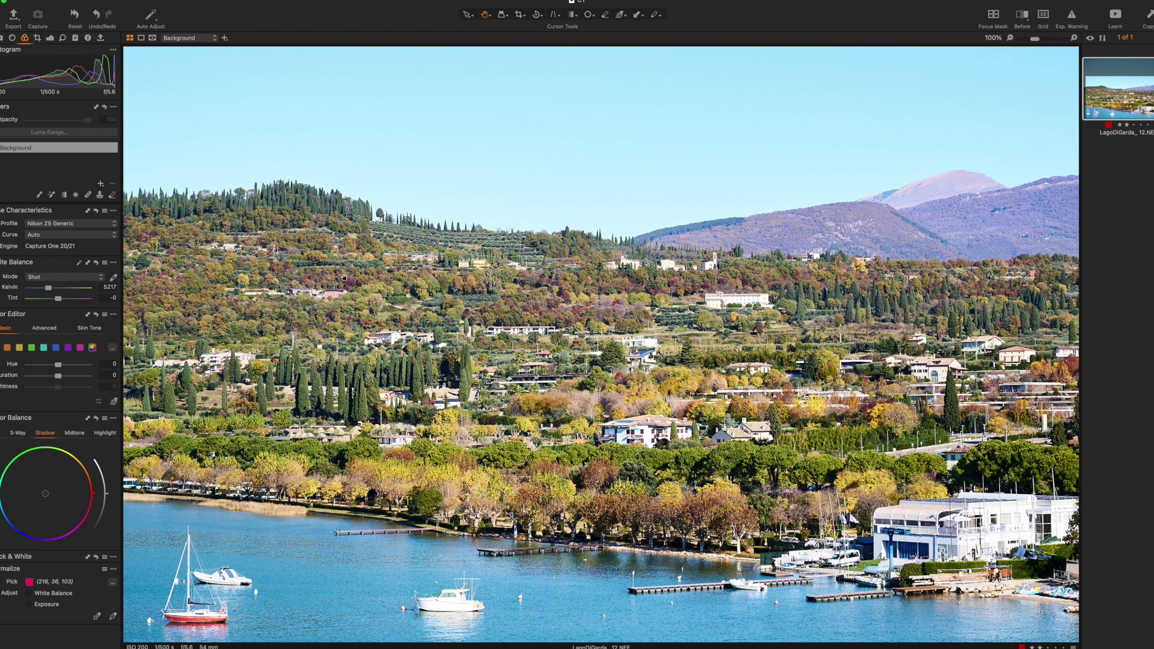
{"action": "scroll", "coordinate": [601, 346], "scroll_direction": "right", "scroll_amount": 5}
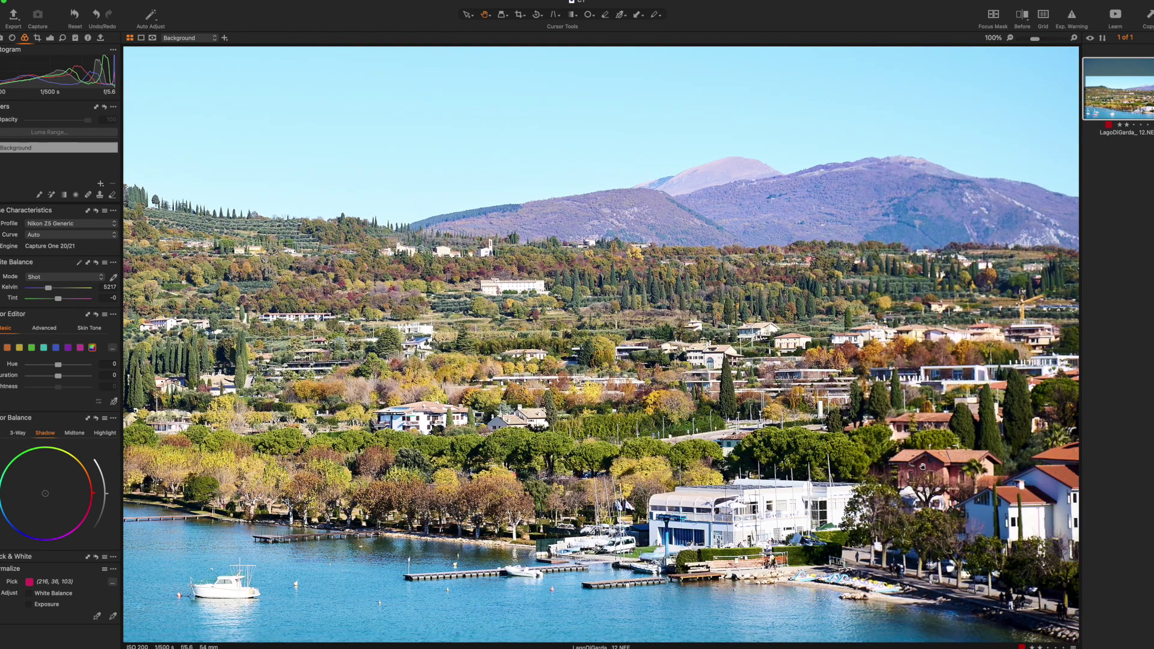
{"action": "key", "text": "super+0"}
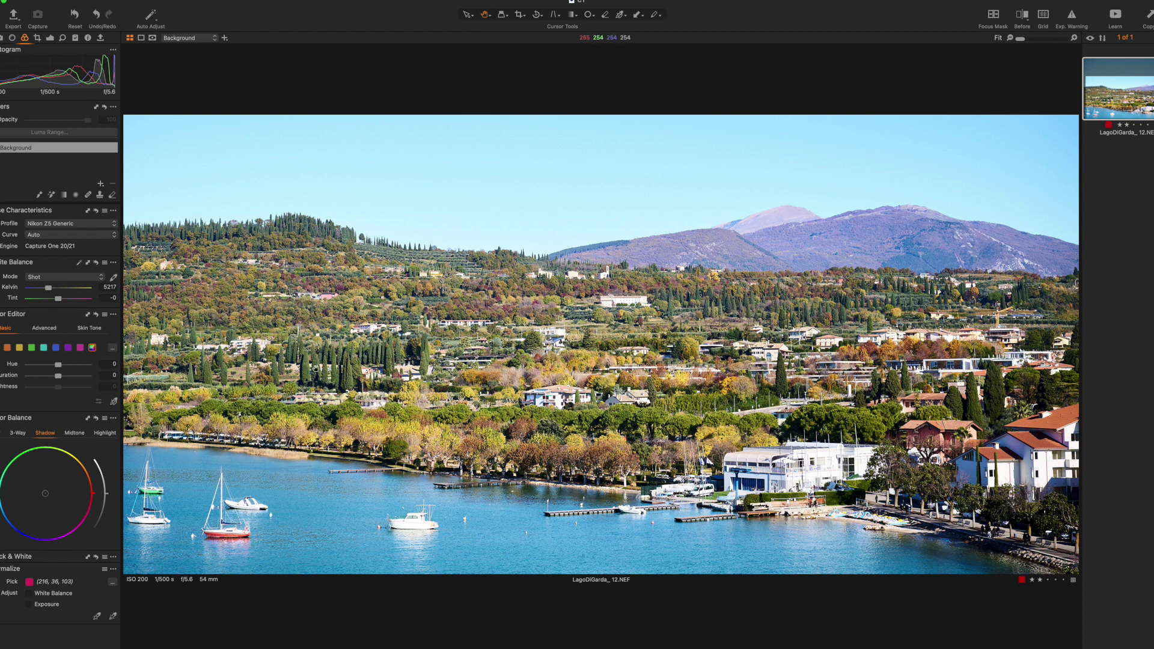
{"action": "left_click", "coordinate": [20, 349]}
{"action": "left_click", "coordinate": [32, 349]}
{"action": "left_click_drag", "start_coordinate": [58, 365], "coordinate": [38, 369]}
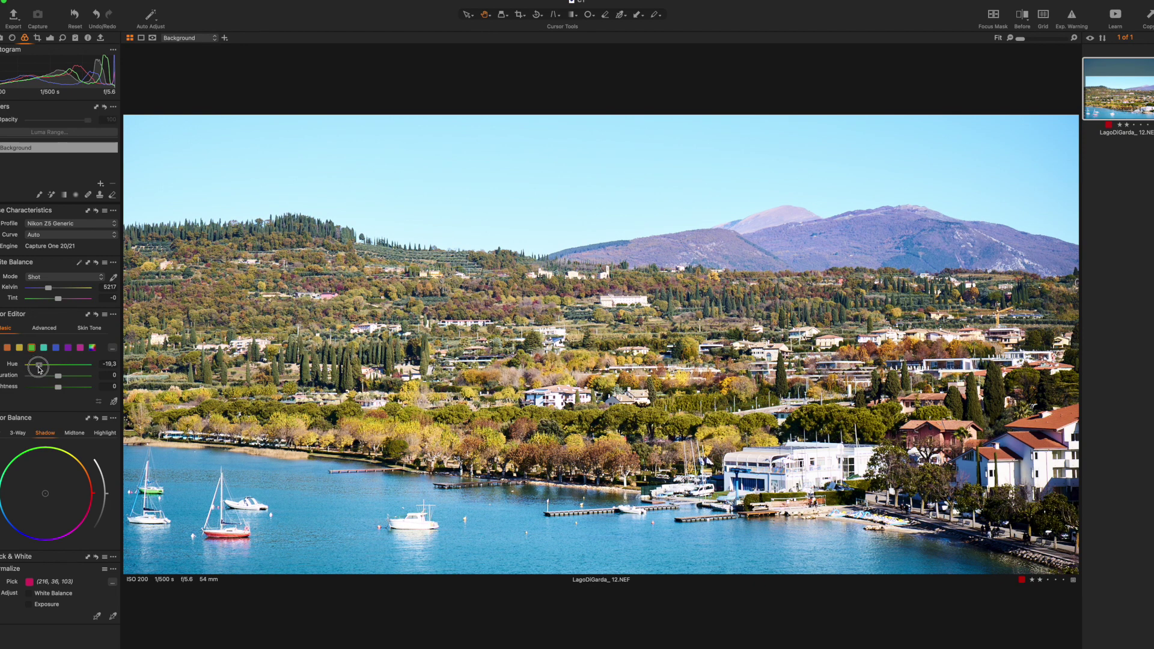
{"action": "double_click", "coordinate": [2, 363]}
{"action": "left_click_drag", "start_coordinate": [58, 365], "coordinate": [78, 368]}
{"action": "double_click", "coordinate": [60, 368]}
{"action": "left_click_drag", "start_coordinate": [58, 369], "coordinate": [82, 370]}
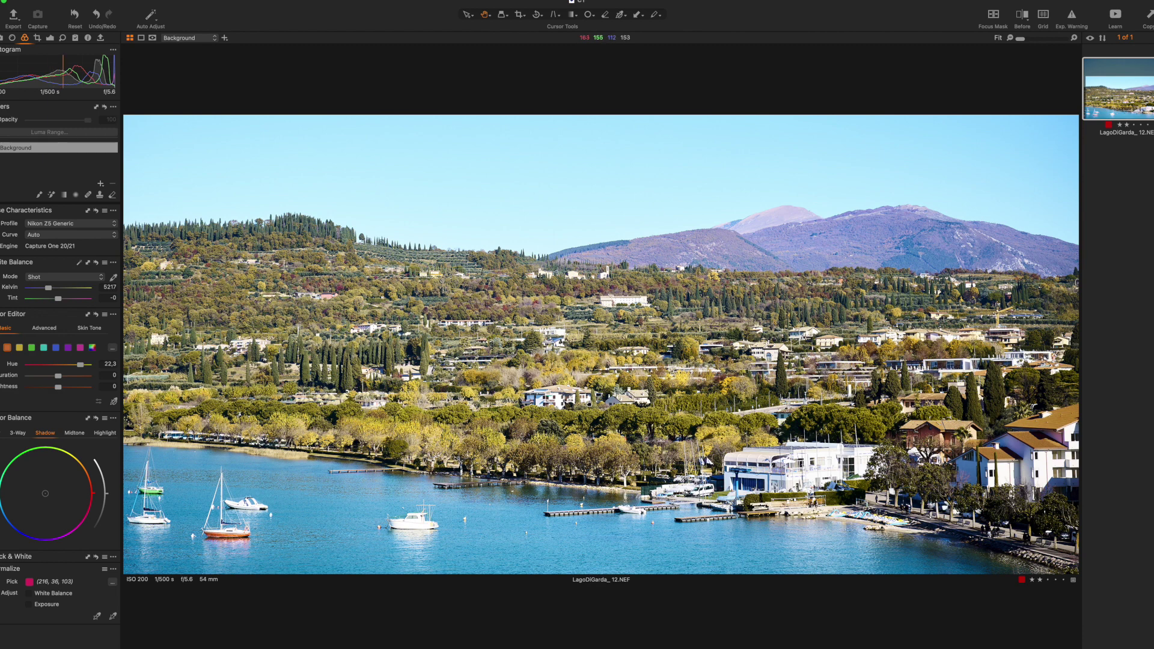
Step: Compare the edit with the original via before/after, then reapply the 22,3 hue shift
{"action": "key", "text": "y"}
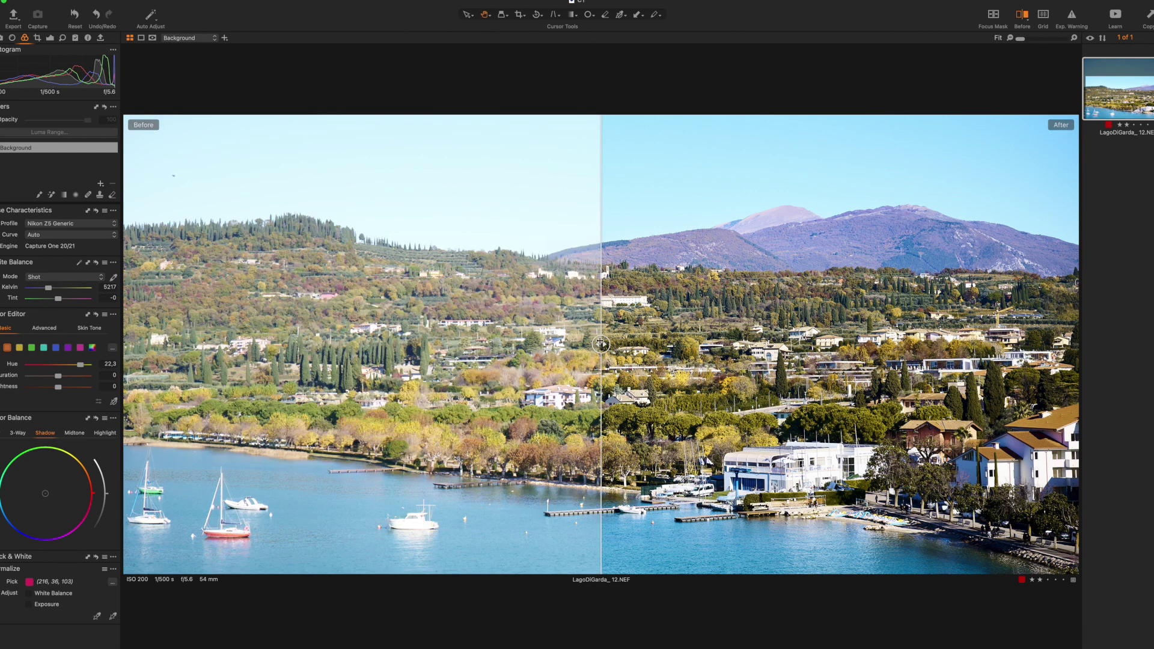
{"action": "left_click_drag", "start_coordinate": [600, 344], "coordinate": [252, 359]}
{"action": "key", "text": "y"}
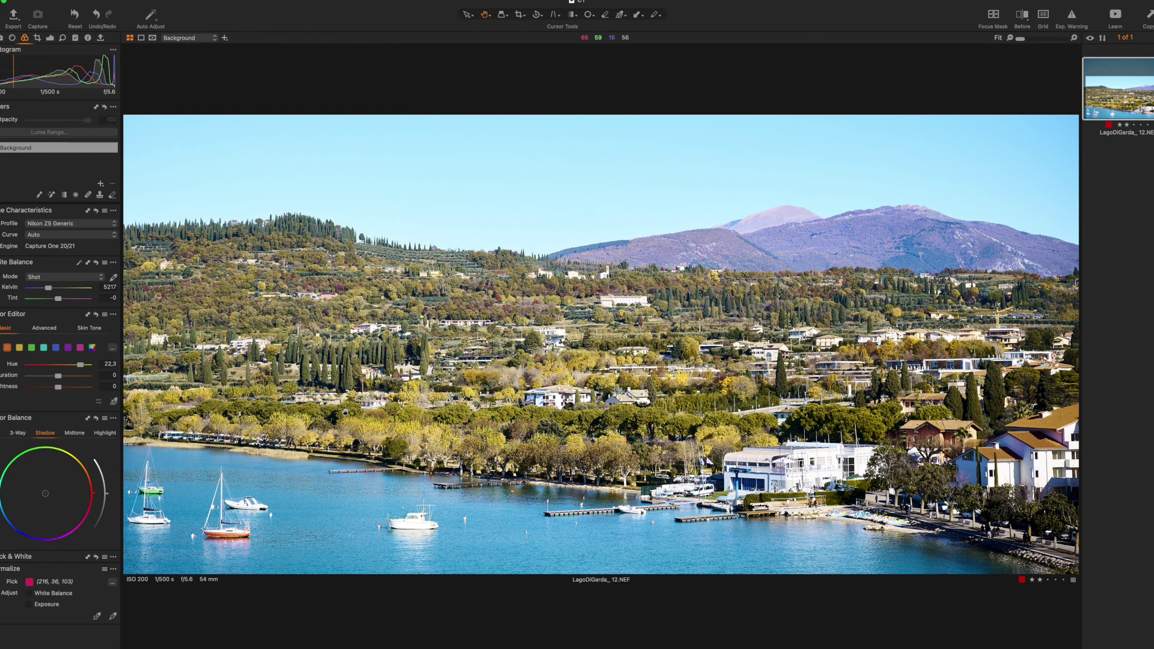
{"action": "left_click", "coordinate": [95, 315]}
{"action": "left_click_drag", "start_coordinate": [96, 318], "coordinate": [97, 318]}
Step: Lower the orange colour range's hue shift to exactly 10
{"action": "left_click_drag", "start_coordinate": [80, 365], "coordinate": [77, 365]}
{"action": "double_click", "coordinate": [78, 365]}
{"action": "key", "text": "super+z"}
{"action": "key", "text": "super+z"}
{"action": "left_click_drag", "start_coordinate": [81, 364], "coordinate": [71, 366]}
{"action": "left_click", "coordinate": [110, 363]}
{"action": "type", "text": "10"}
{"action": "key", "text": "Return"}
Step: Set the green colour range's hue to -10, then reset its hue shift
{"action": "left_click", "coordinate": [31, 348]}
{"action": "left_click", "coordinate": [103, 364]}
{"action": "type", "text": "-10"}
{"action": "key", "text": "Return"}
{"action": "left_click", "coordinate": [97, 315]}
{"action": "left_click", "coordinate": [113, 403]}
{"action": "left_click", "coordinate": [774, 215]}
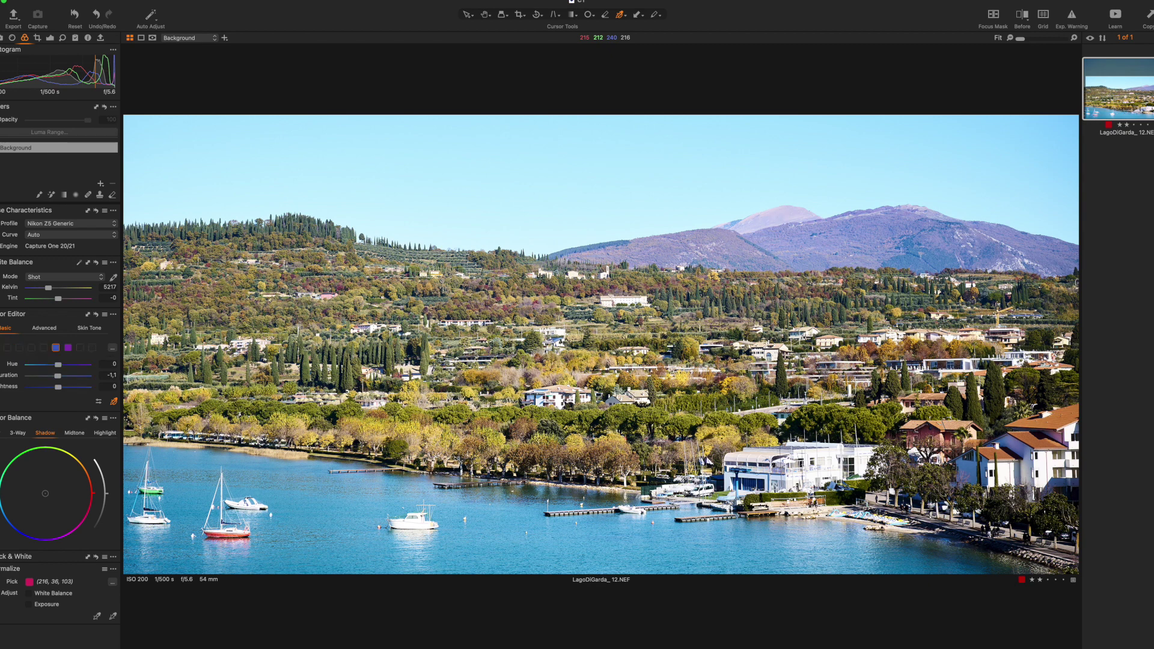
{"action": "left_click_drag", "start_coordinate": [774, 215], "coordinate": [725, 215]}
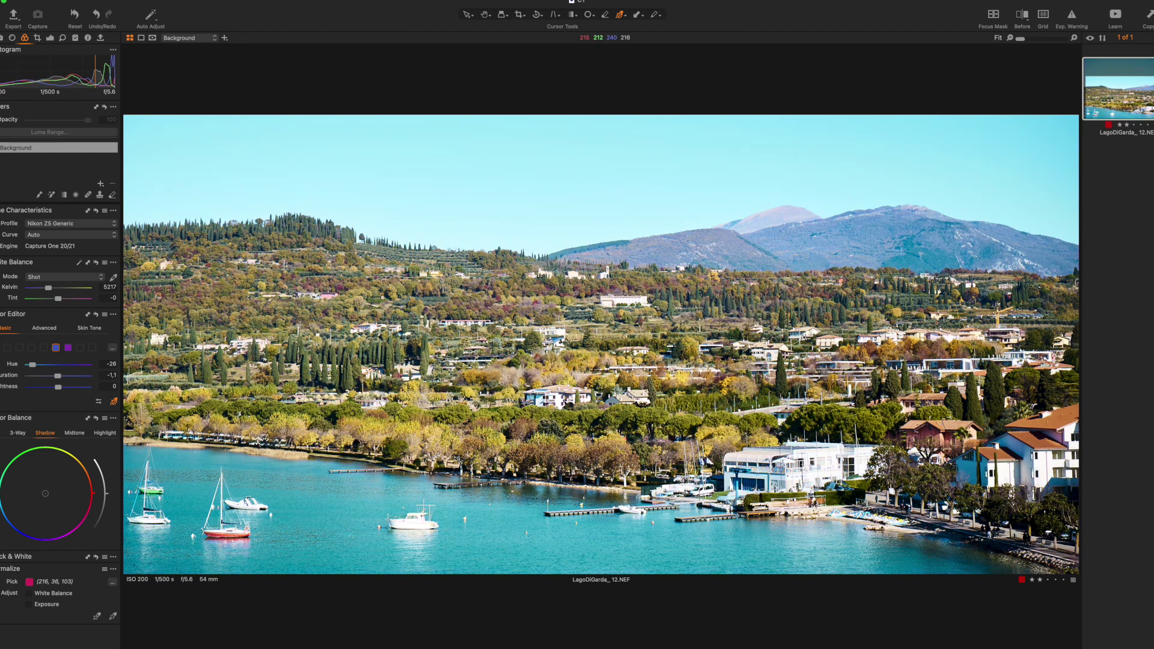
{"action": "left_click_drag", "start_coordinate": [32, 364], "coordinate": [87, 358]}
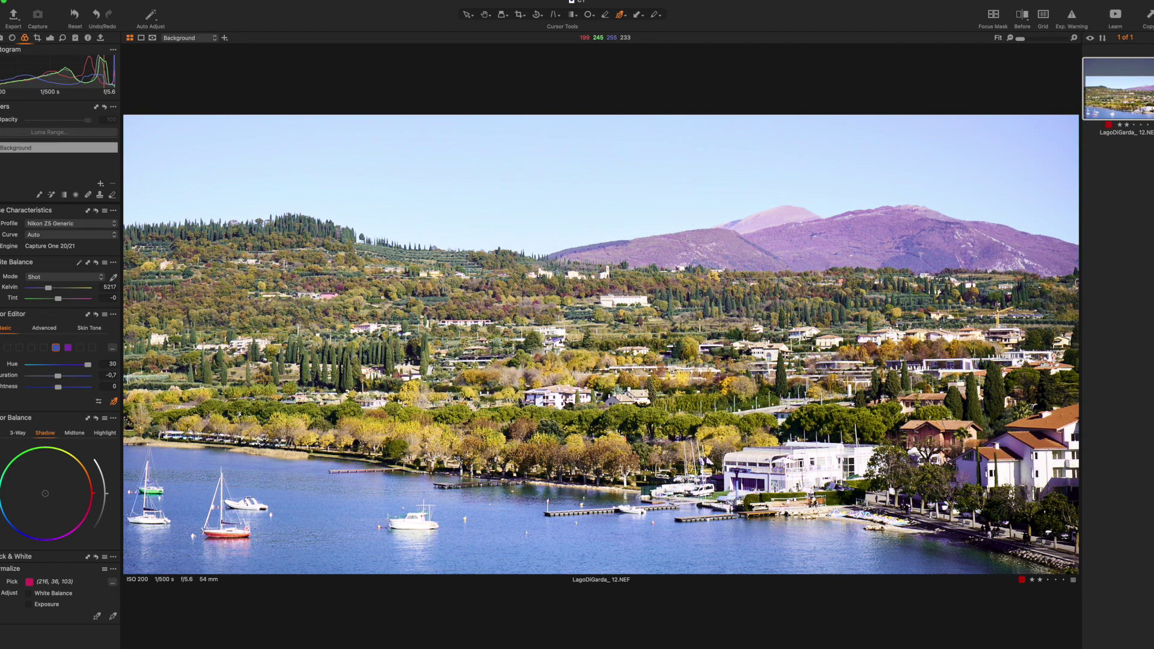
{"action": "left_click", "coordinate": [776, 213]}
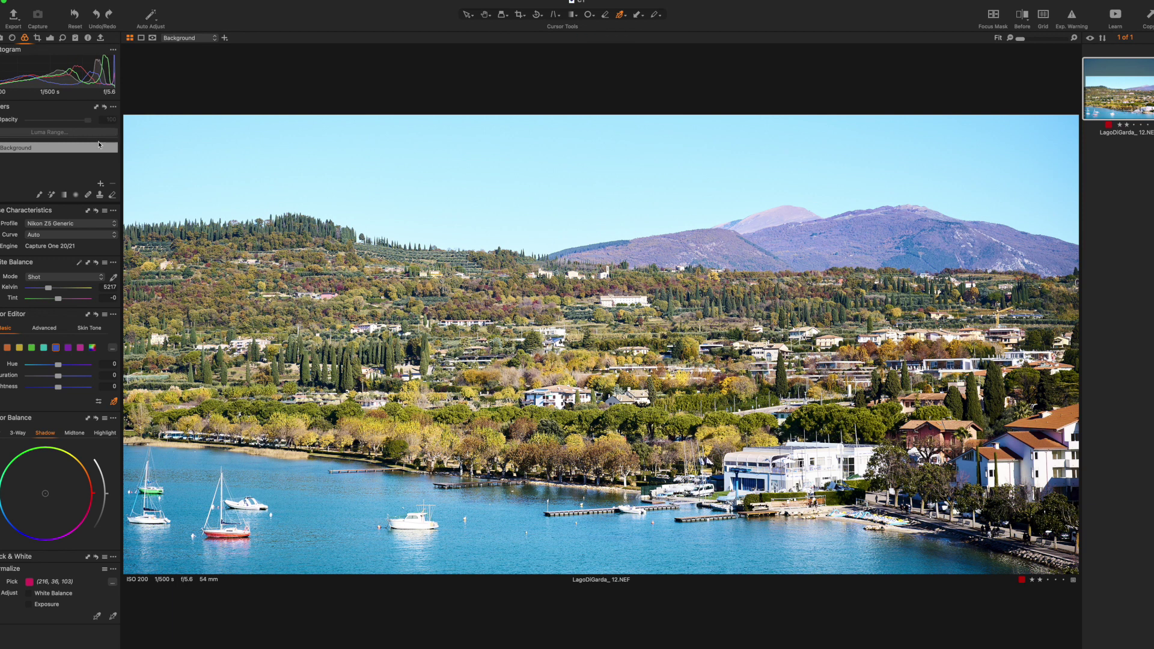
{"action": "left_click", "coordinate": [75, 195]}
Step: Draw a linear gradient mask running from the sky down over the town
{"action": "left_click", "coordinate": [64, 195]}
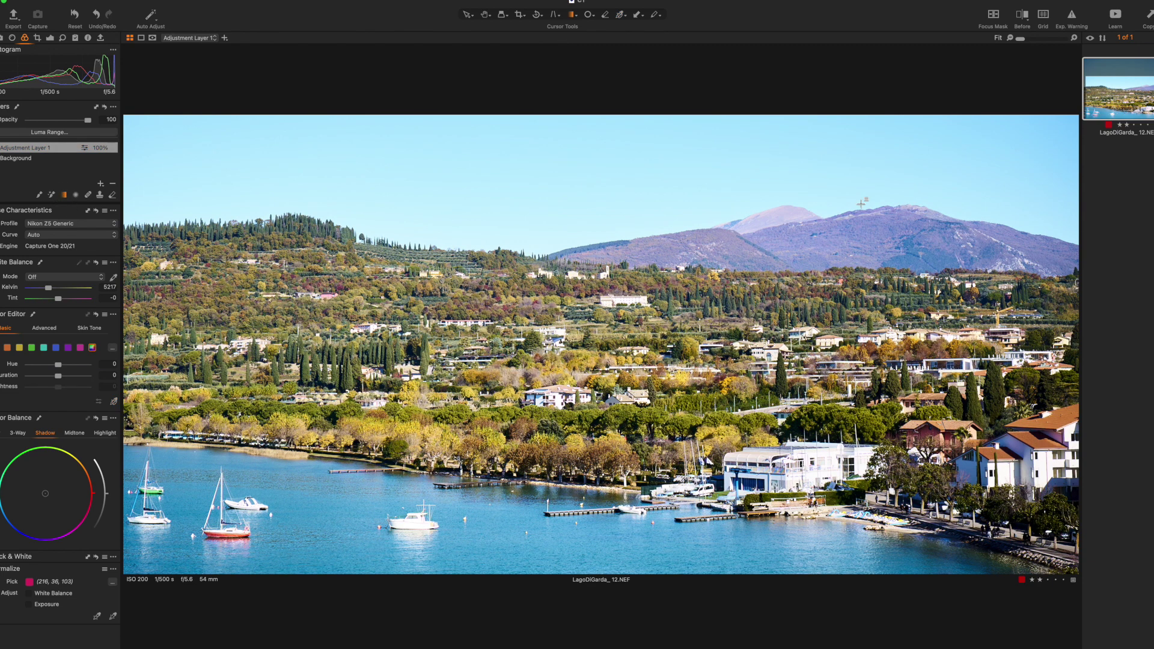
{"action": "left_click_drag", "start_coordinate": [877, 195], "coordinate": [869, 355]}
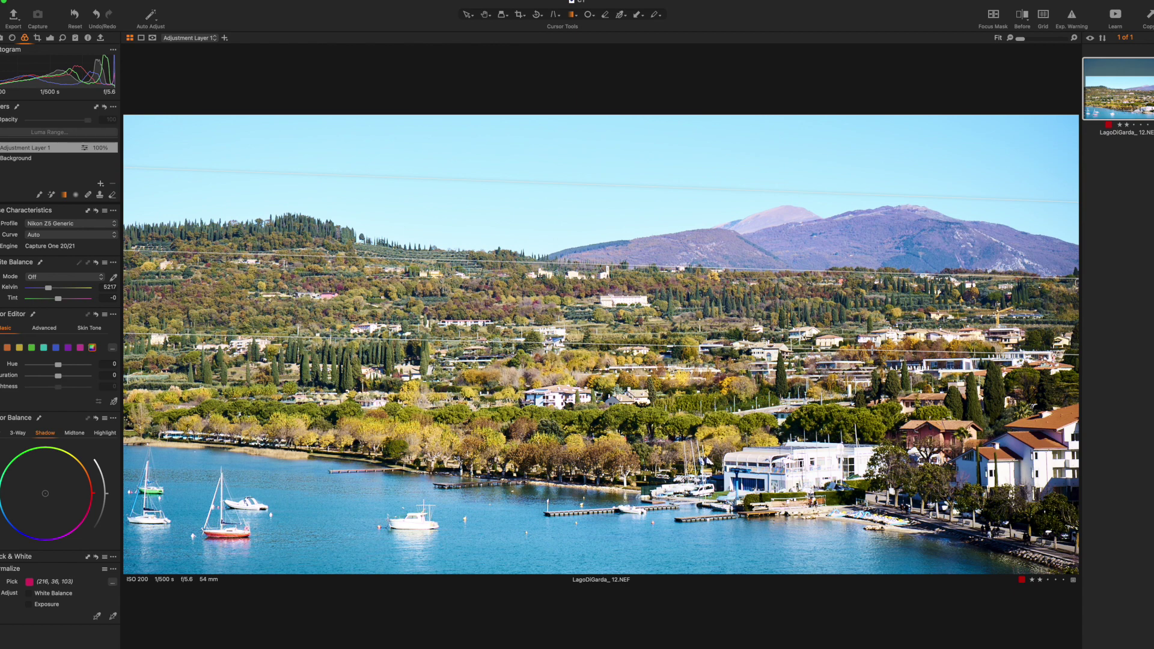
{"action": "left_click_drag", "start_coordinate": [891, 194], "coordinate": [877, 260]}
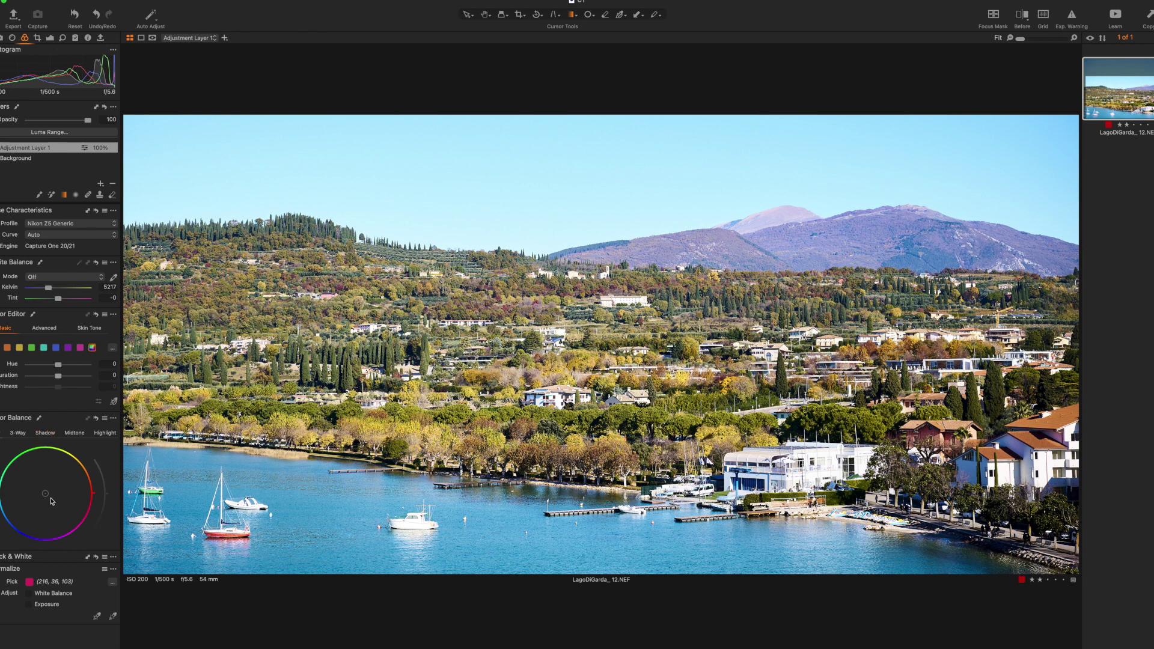
Step: Shift the layer's colour balance toward green to cancel the mountain's purple cast
{"action": "left_click_drag", "start_coordinate": [45, 492], "coordinate": [41, 487]}
{"action": "left_click_drag", "start_coordinate": [41, 487], "coordinate": [45, 484]}
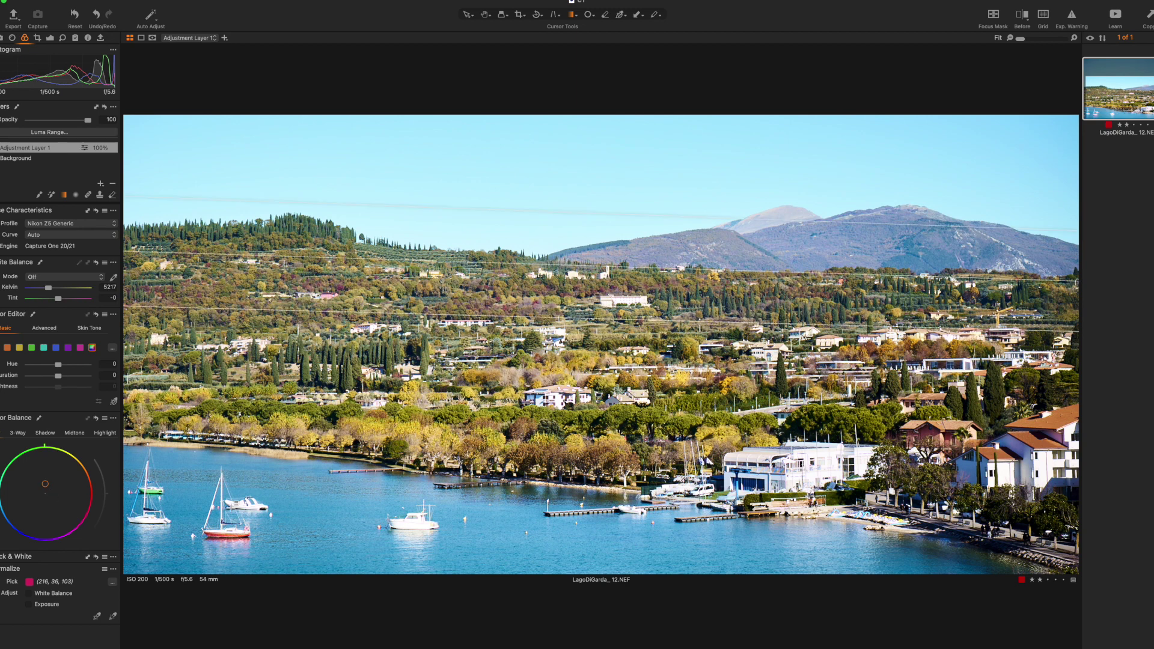
{"action": "key", "text": "h"}
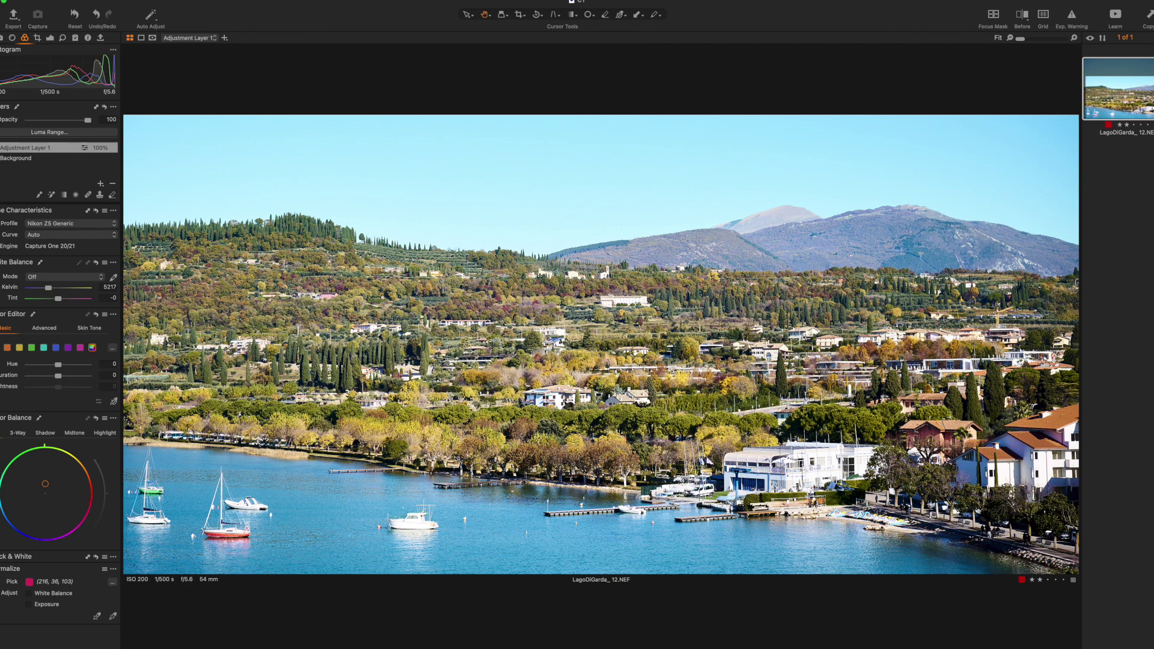
{"action": "left_click", "coordinate": [36, 147]}
Step: Rename Adjustment Layer 1 to 'Mountain'
{"action": "double_click", "coordinate": [415, 522]}
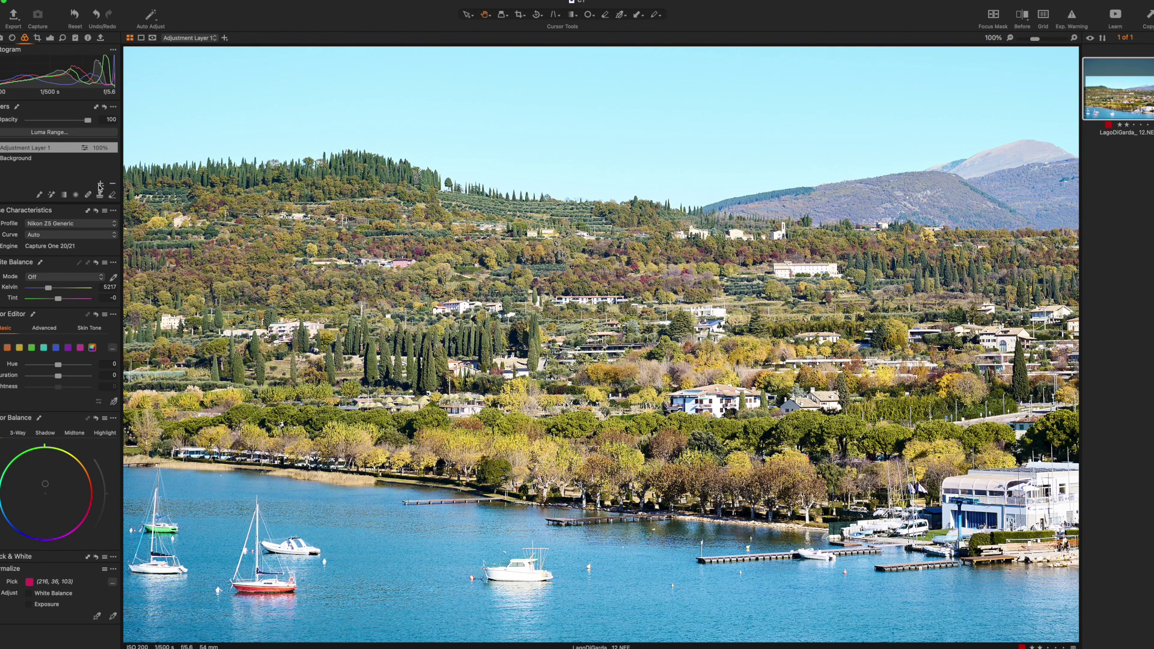
{"action": "double_click", "coordinate": [40, 151]}
{"action": "type", "text": "M"}
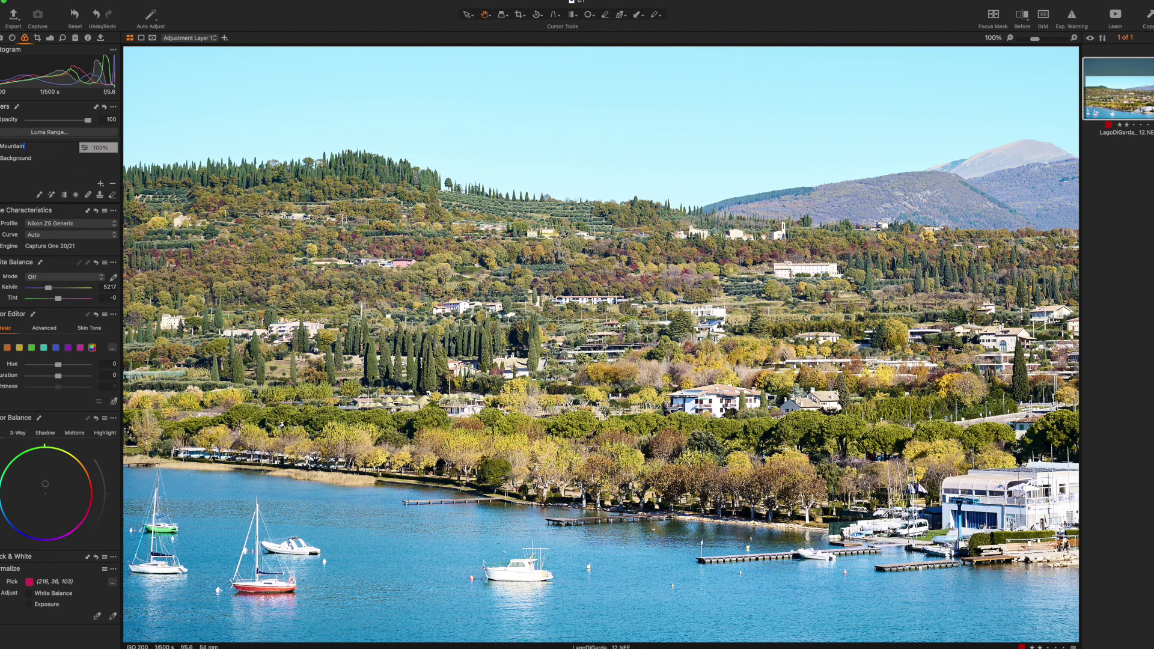
{"action": "type", "text": "ountain"}
{"action": "key", "text": "Return"}
Step: Add a second adjustment layer and name it 'Boats'
{"action": "left_click", "coordinate": [101, 184]}
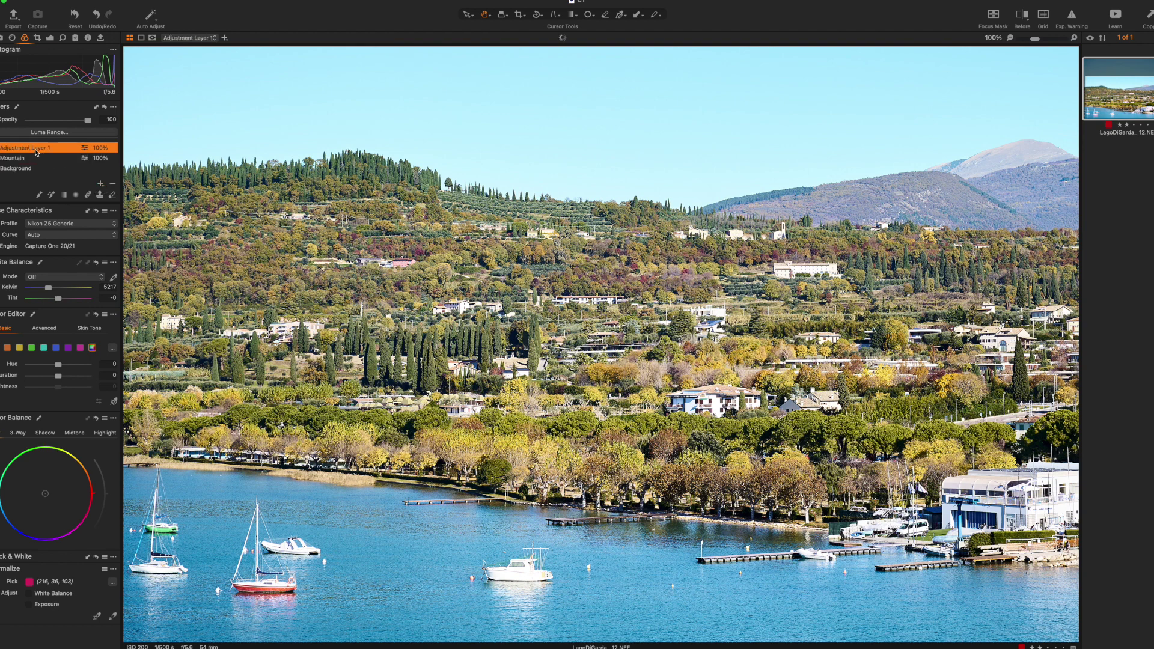
{"action": "double_click", "coordinate": [36, 151]}
{"action": "type", "text": "Boats"}
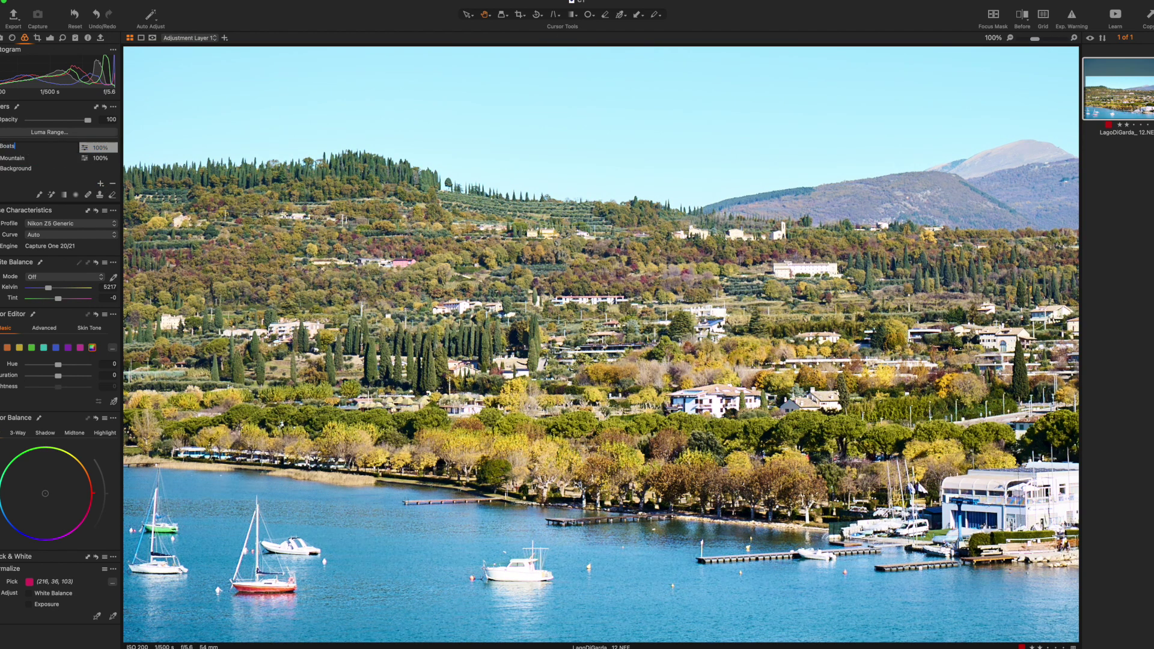
{"action": "key", "text": "Return"}
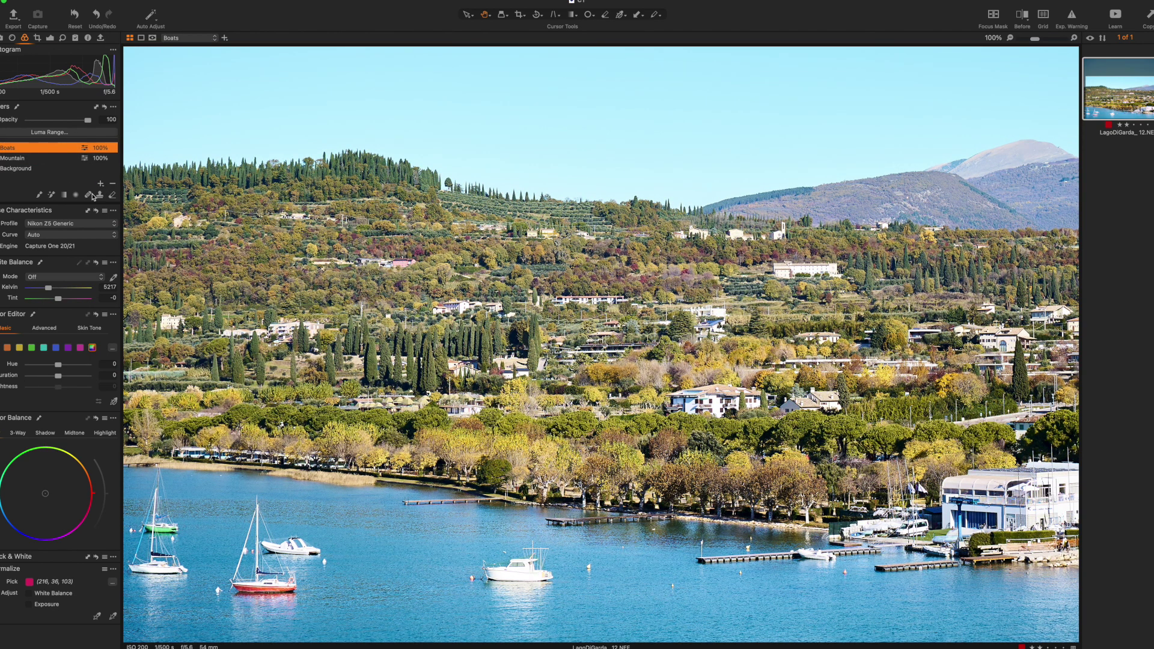
{"action": "left_click", "coordinate": [64, 194]}
Step: Gradient-mask the boats and lower the layer's highlights to -41 and whites to -46
{"action": "left_click_drag", "start_coordinate": [331, 537], "coordinate": [347, 423]}
{"action": "key", "text": "super+alt+5"}
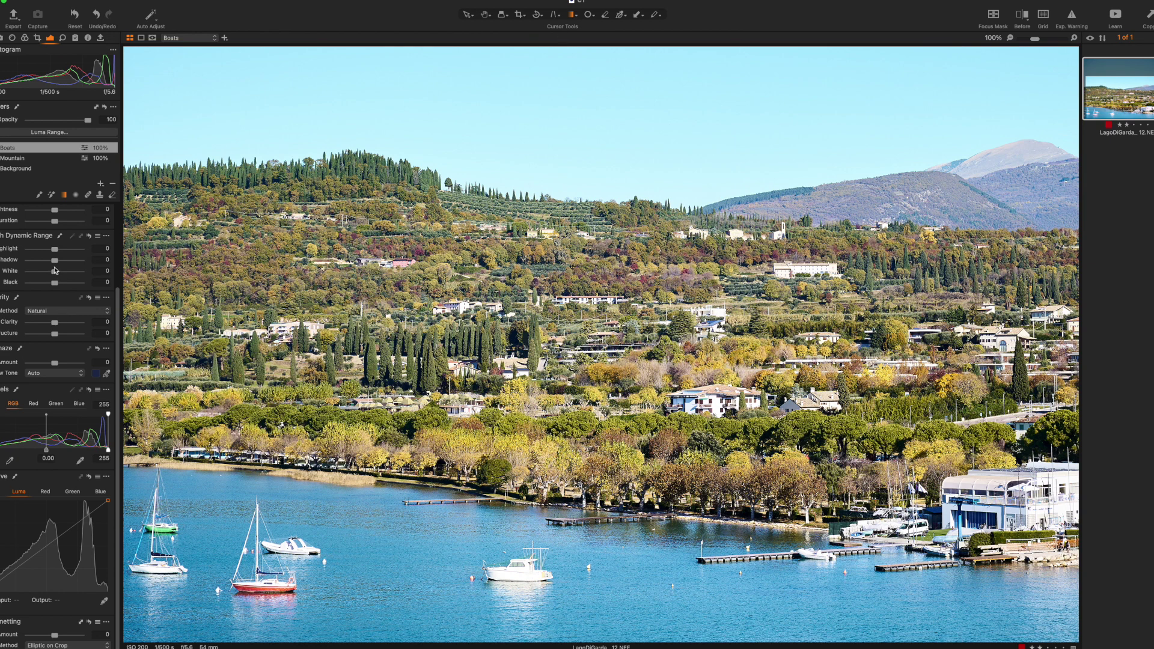
{"action": "scroll", "coordinate": [55, 270], "scroll_direction": "up", "scroll_amount": 3}
{"action": "left_click_drag", "start_coordinate": [55, 372], "coordinate": [43, 375]}
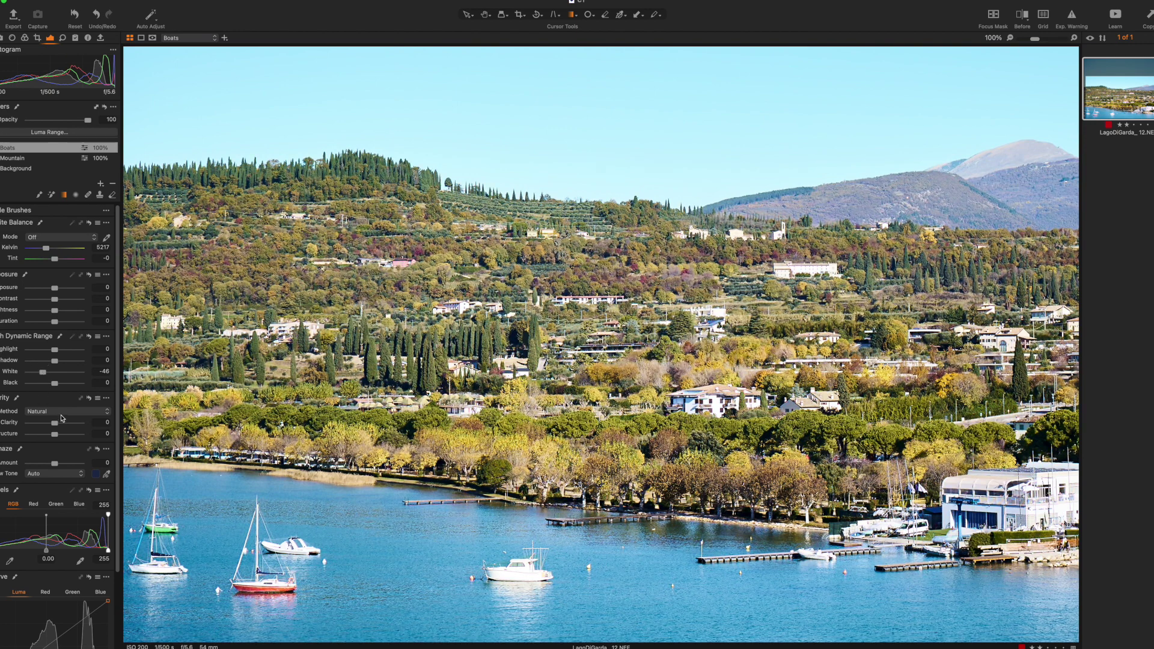
{"action": "left_click_drag", "start_coordinate": [55, 349], "coordinate": [43, 354]}
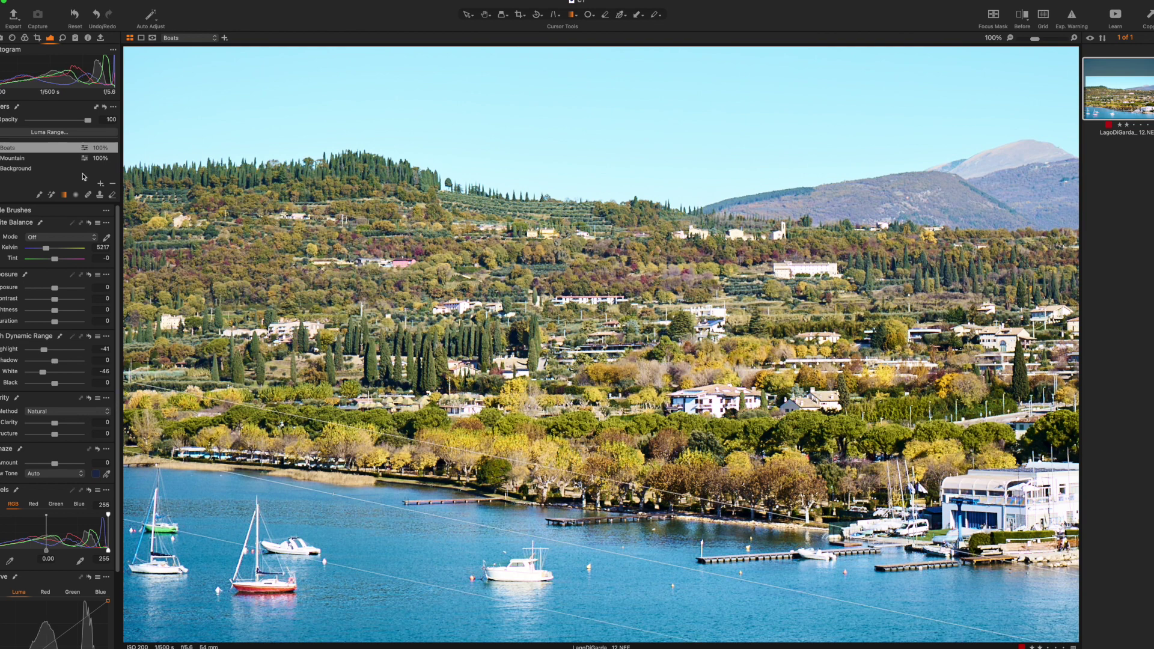
{"action": "left_click", "coordinate": [18, 147]}
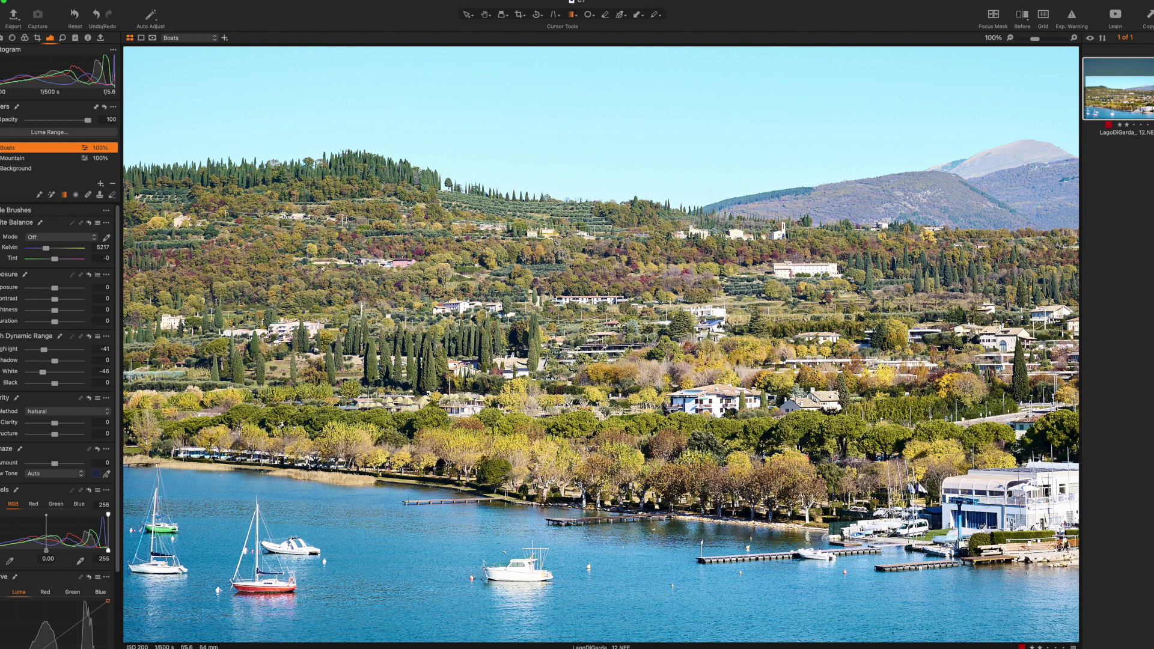
{"action": "key", "text": "h"}
{"action": "key", "text": "super+0"}
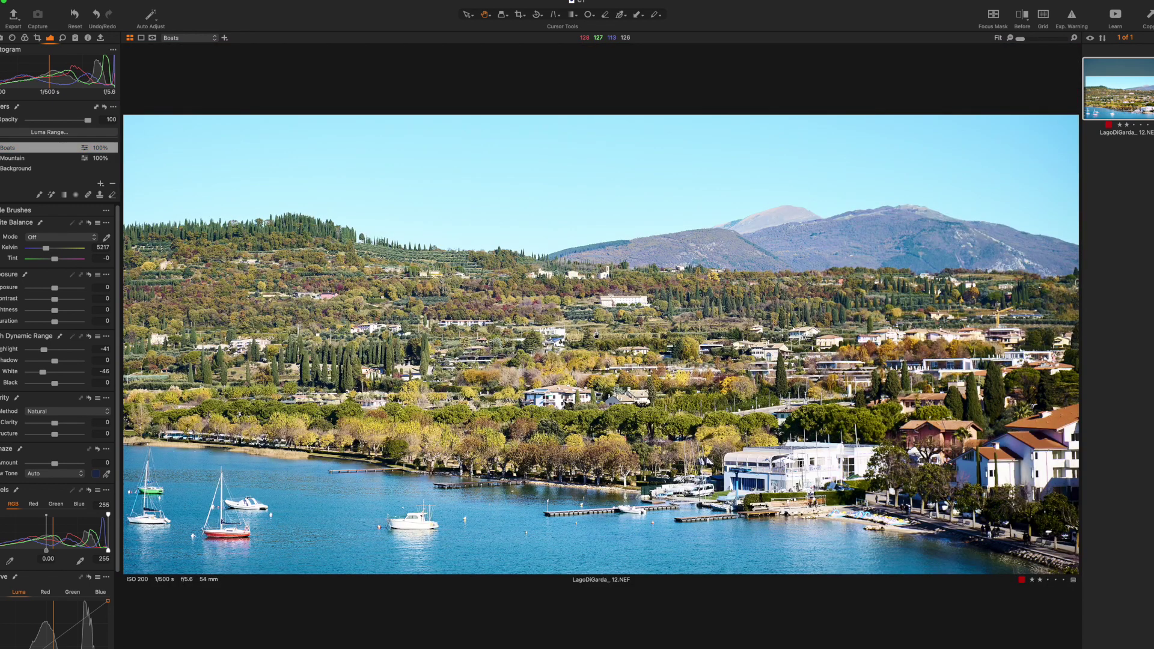
{"action": "left_click", "coordinate": [24, 169]}
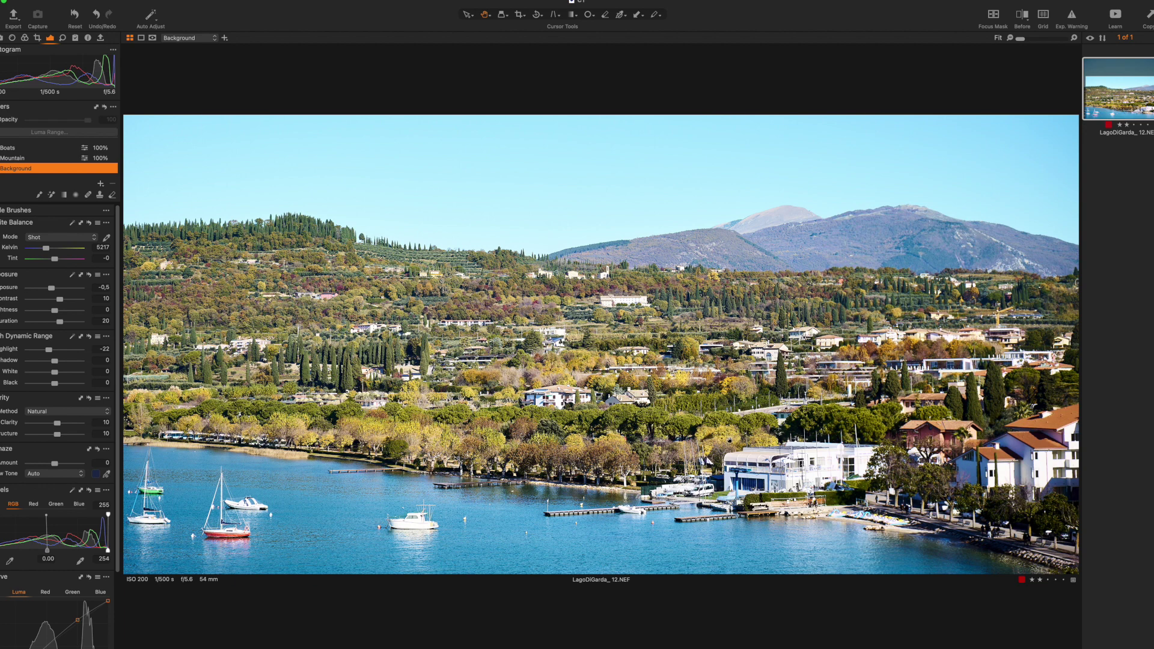
{"action": "key", "text": "y"}
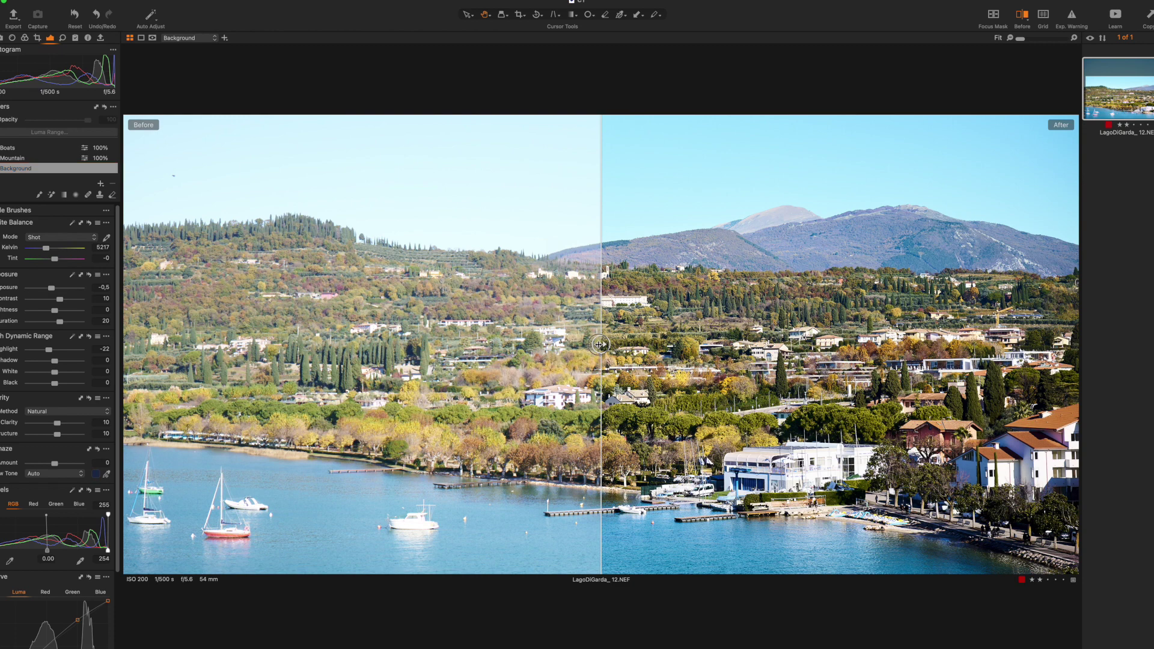
{"action": "left_click_drag", "start_coordinate": [599, 344], "coordinate": [105, 383]}
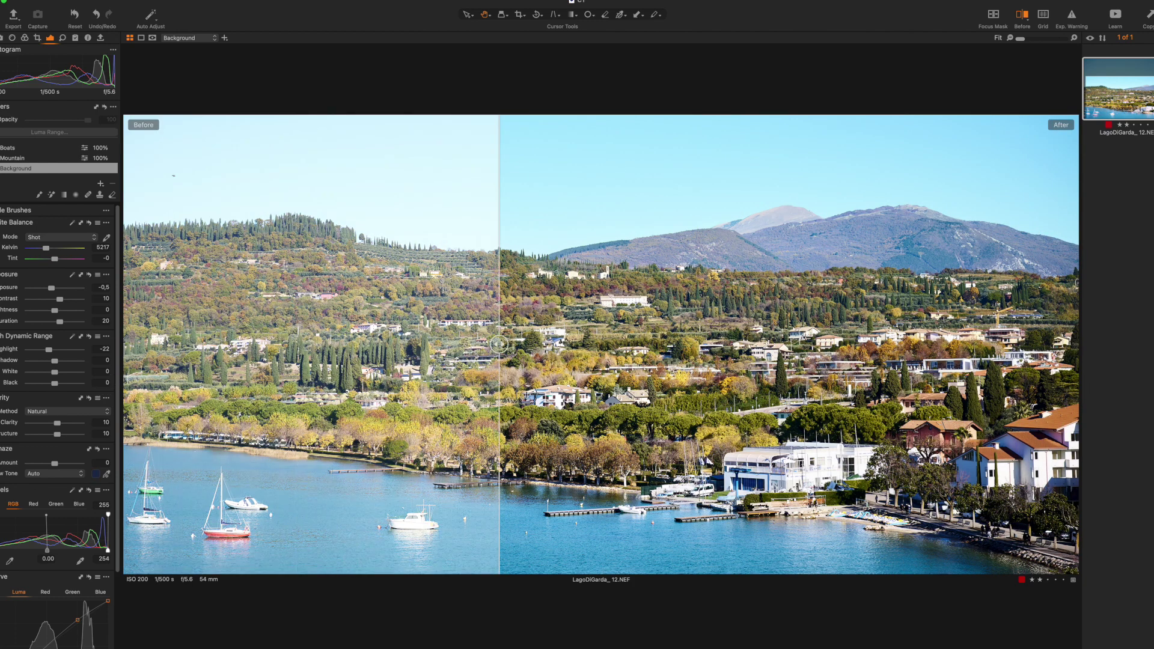
{"action": "left_click_drag", "start_coordinate": [500, 394], "coordinate": [626, 384]}
{"action": "key", "text": "y"}
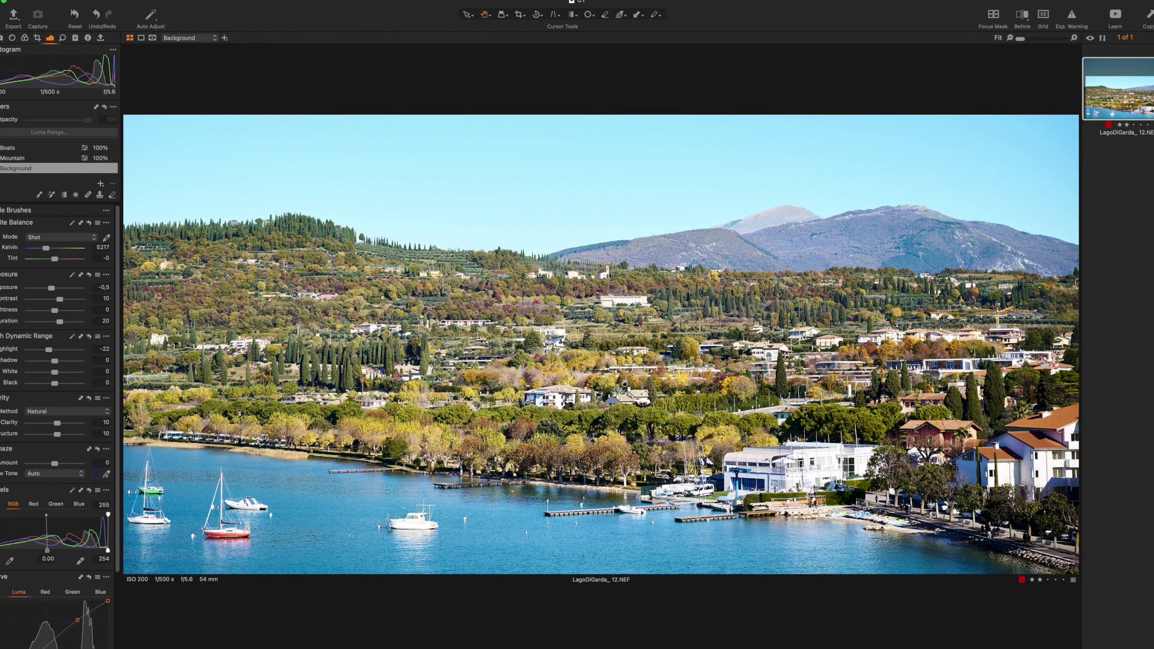